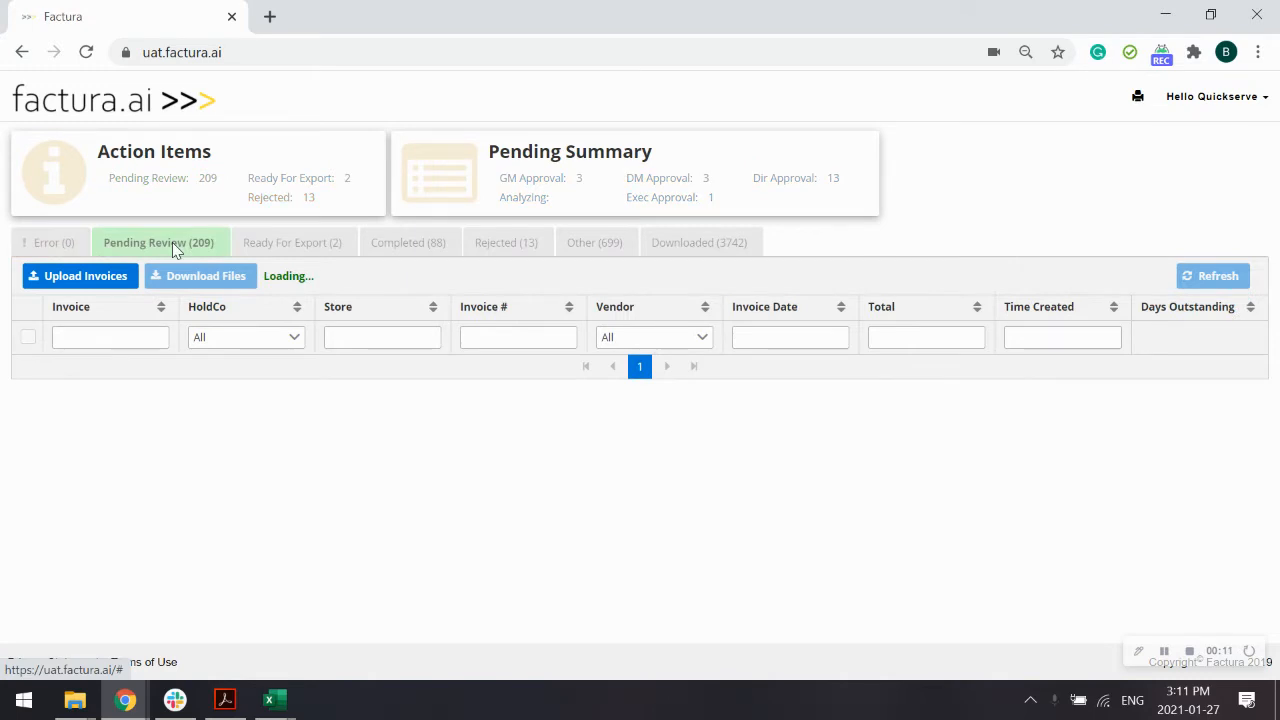
Open Invoice 26938 from the list of invoices pending review
left_click(60, 242)
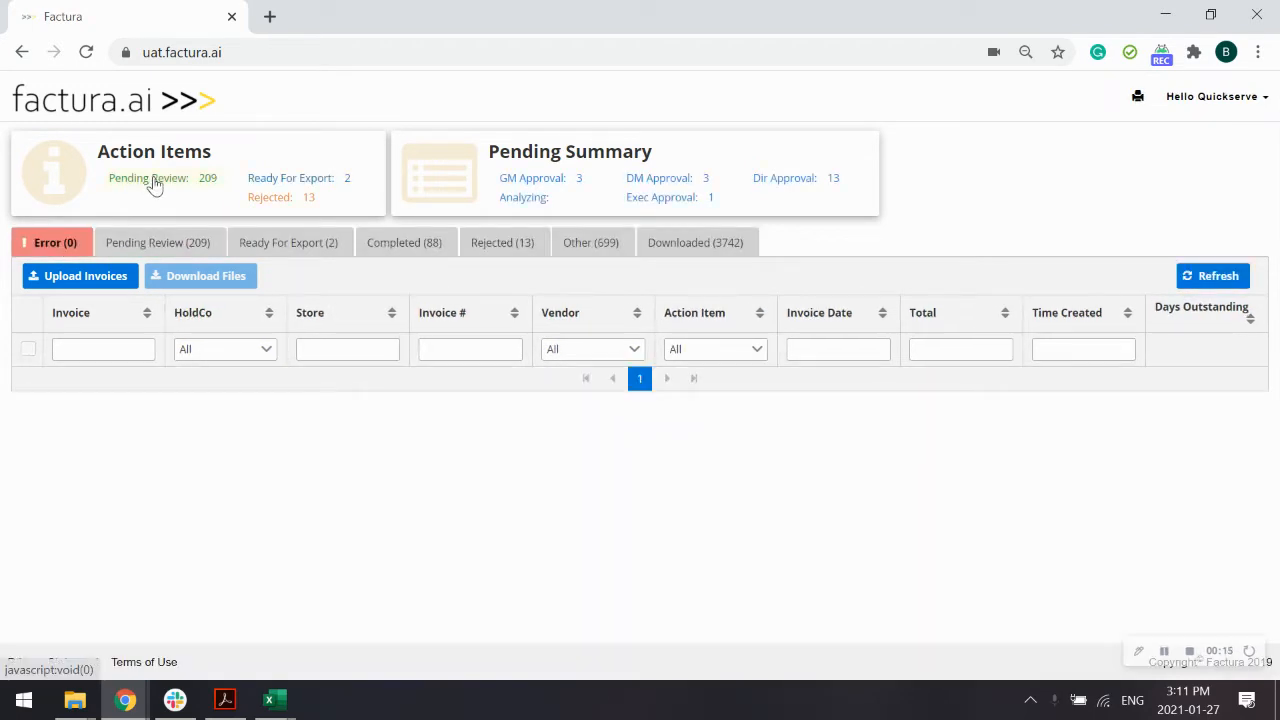
left_click(153, 182)
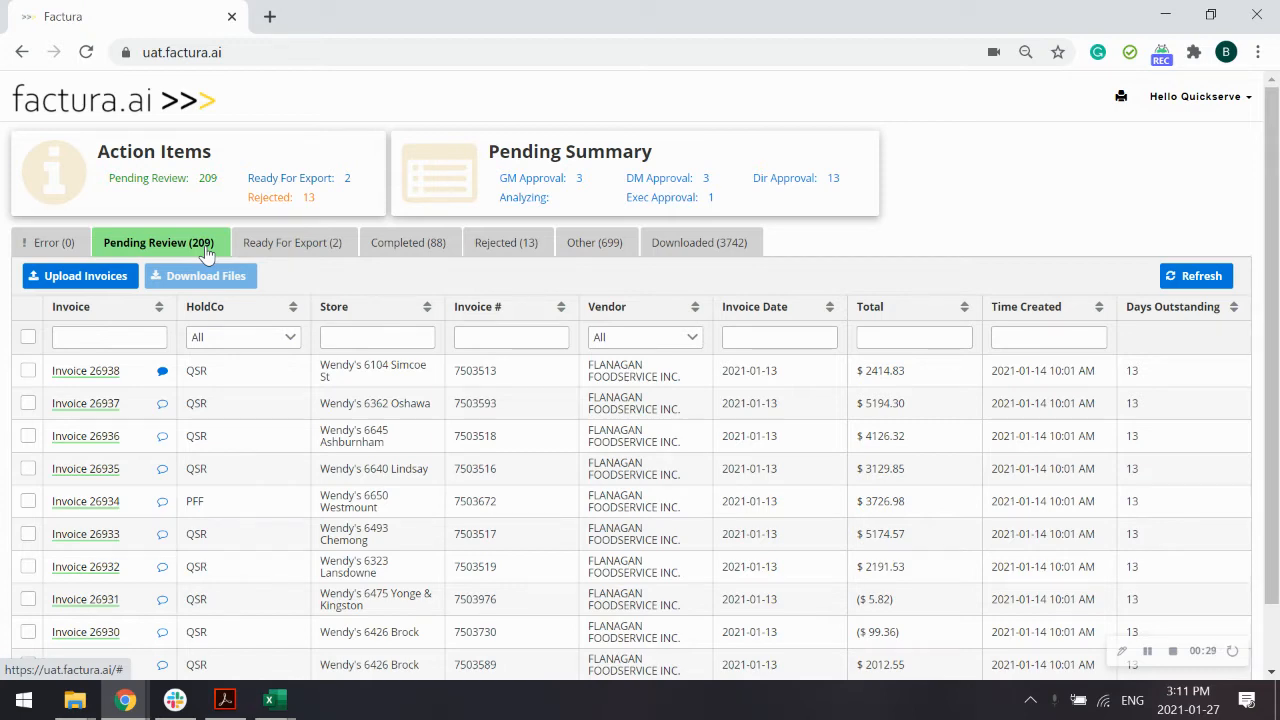
left_click(104, 370)
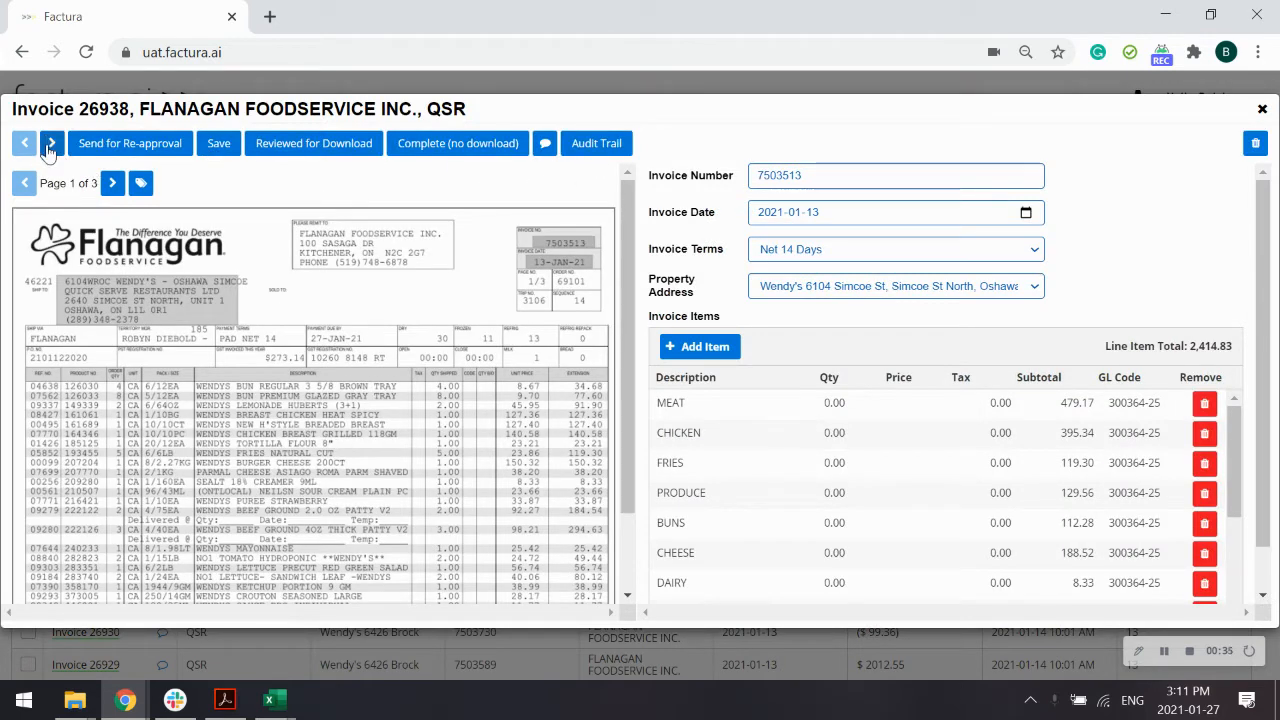
Browse to the invoice following Invoice 26938 and return to it
left_click_drag(77, 108, 131, 112)
left_click(52, 143)
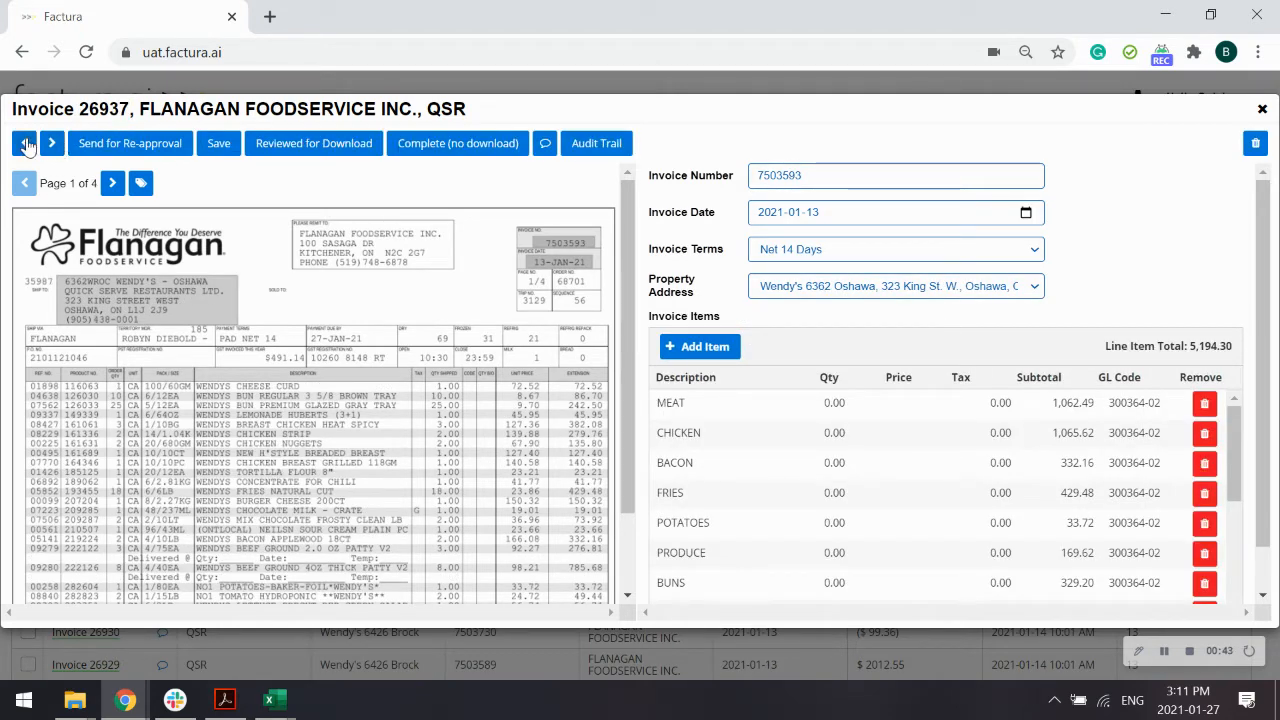
left_click(25, 143)
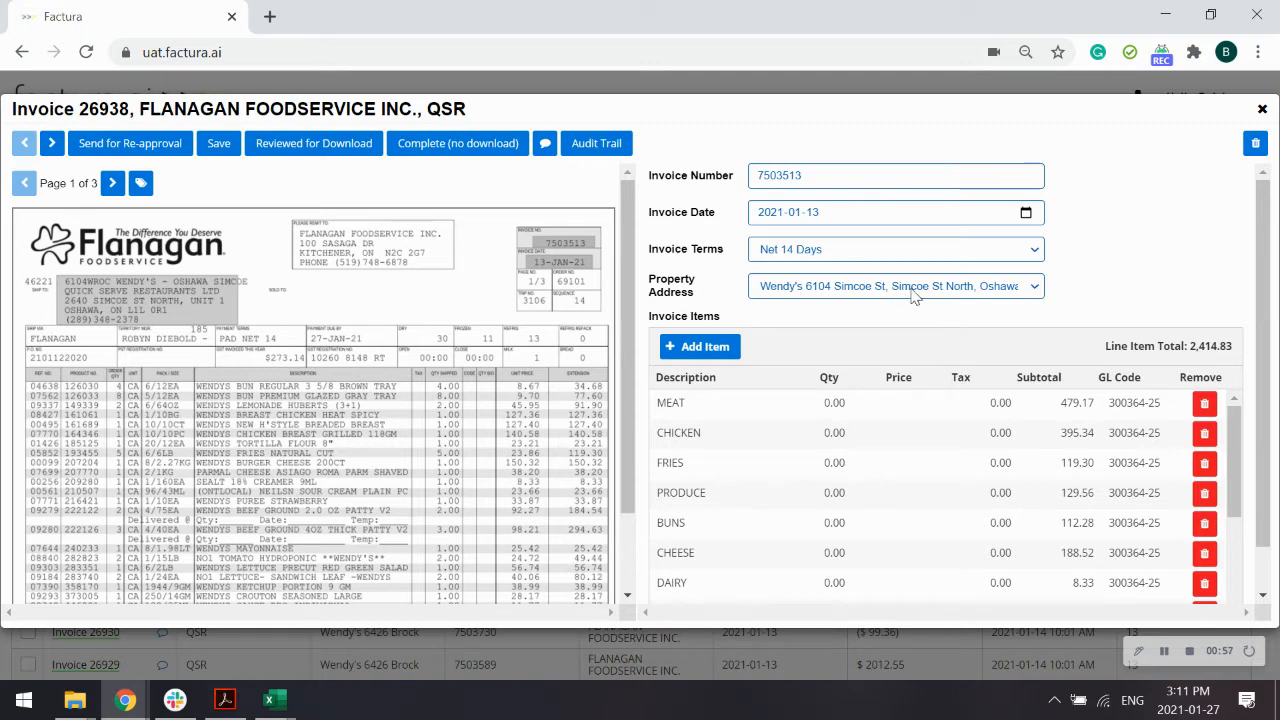
left_click(913, 290)
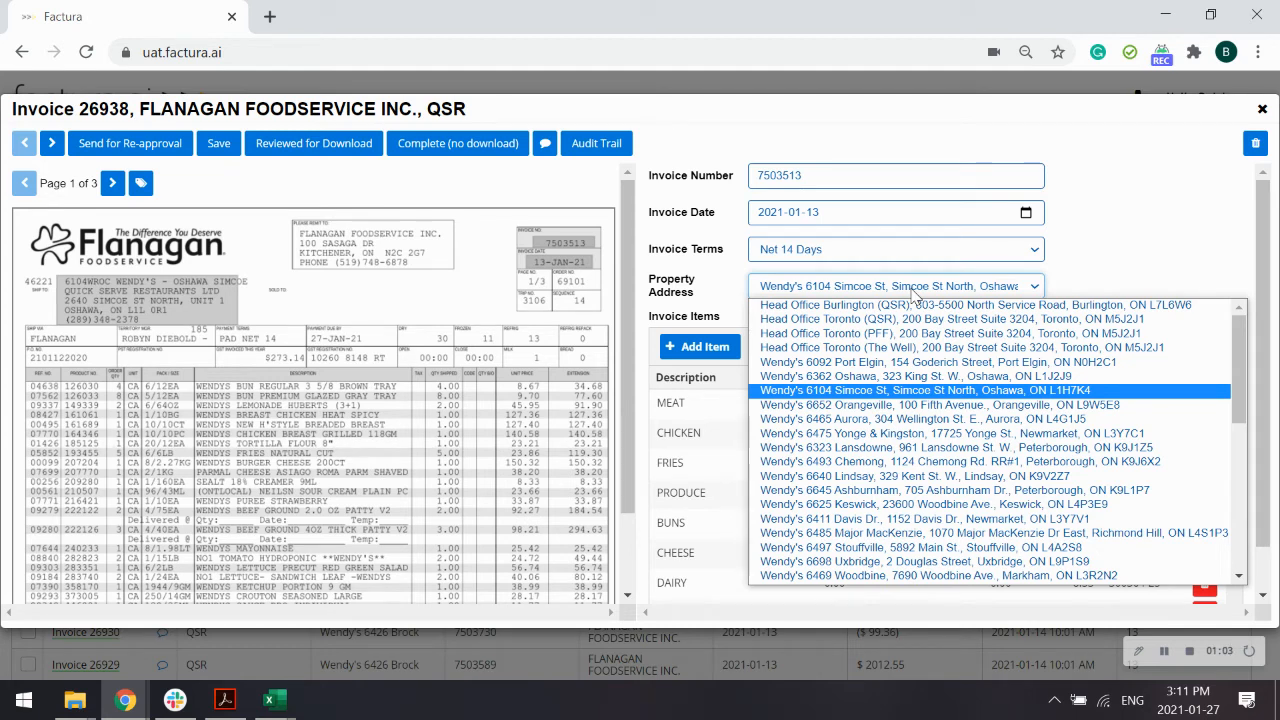
left_click(885, 419)
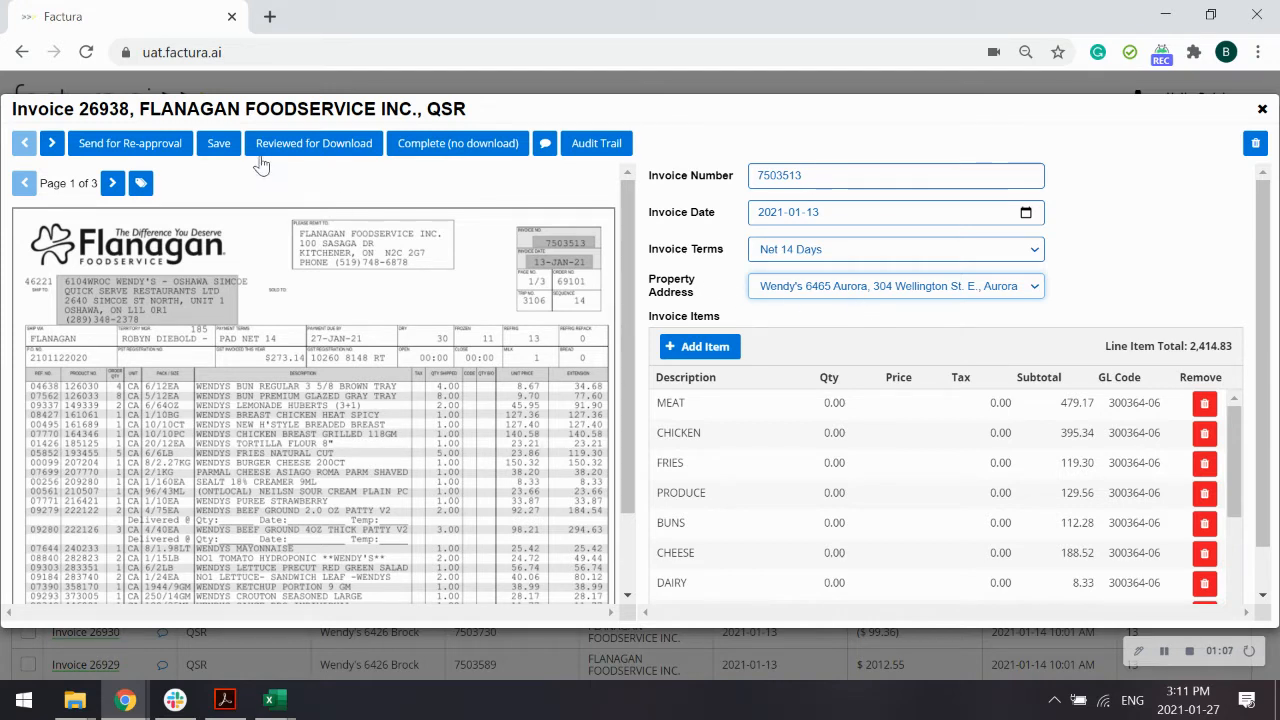
left_click(150, 146)
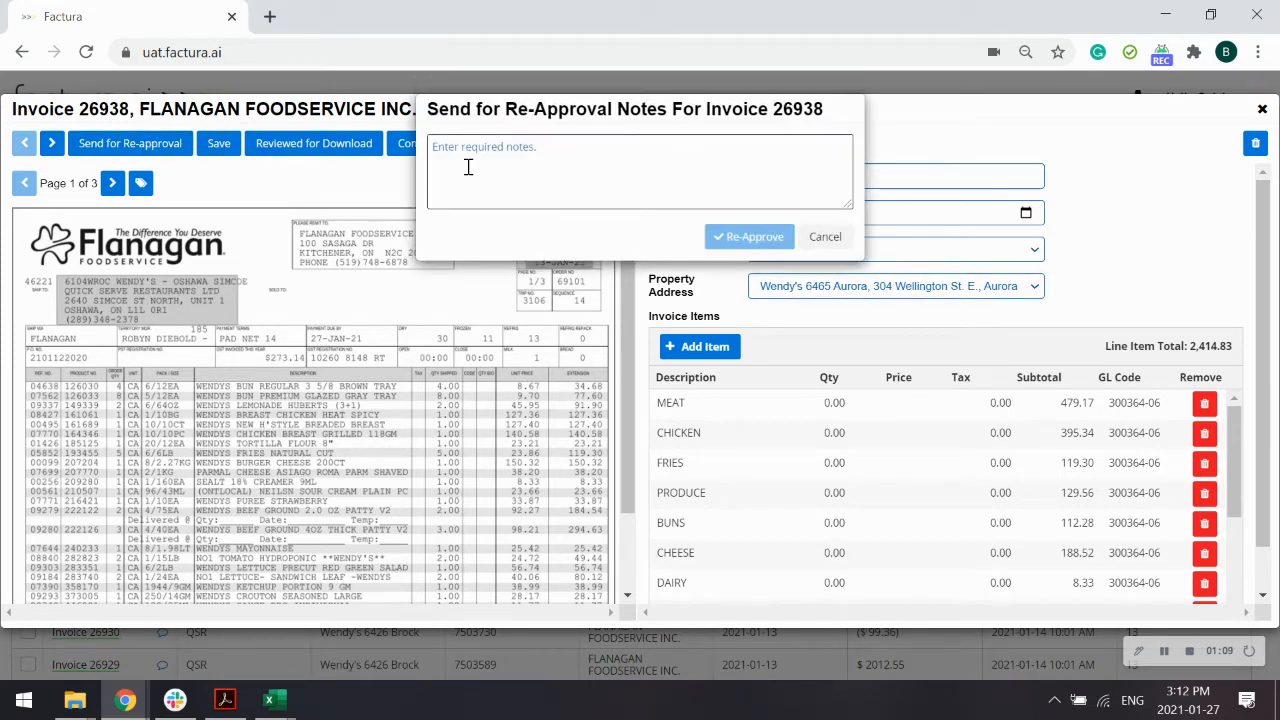
type("Wrong address")
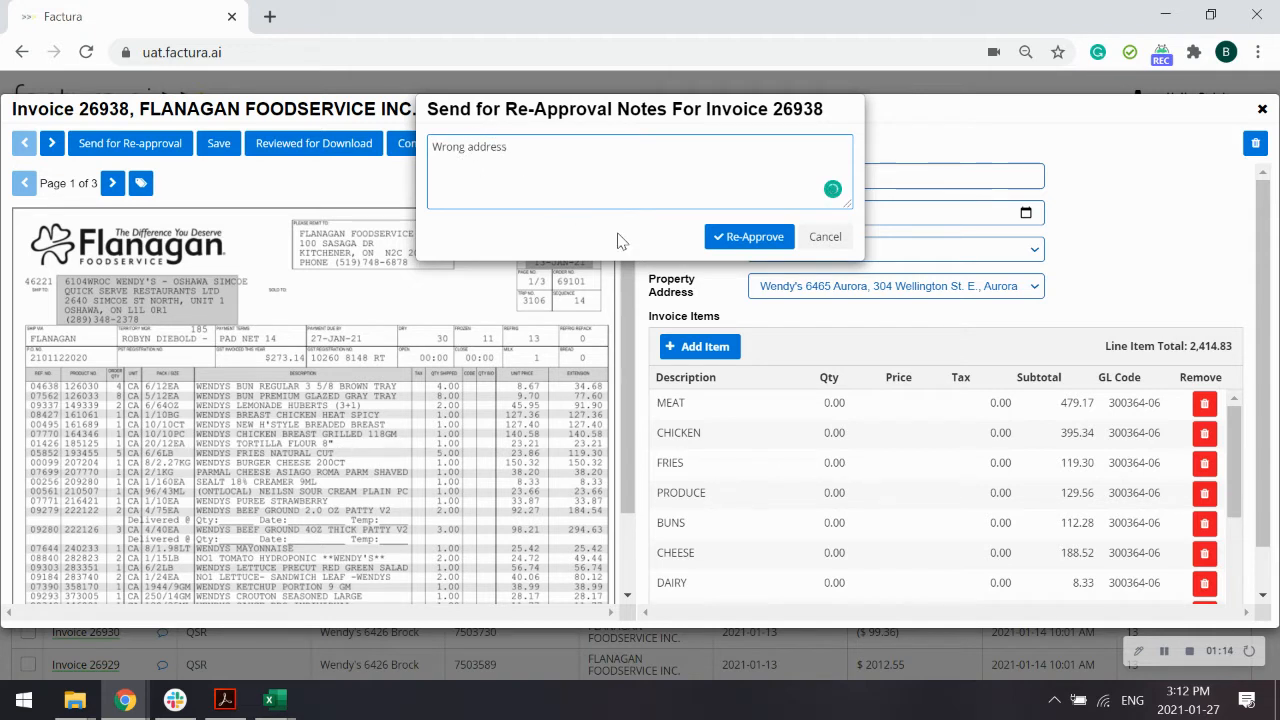
left_click(749, 237)
left_click(1263, 91)
left_click(1263, 109)
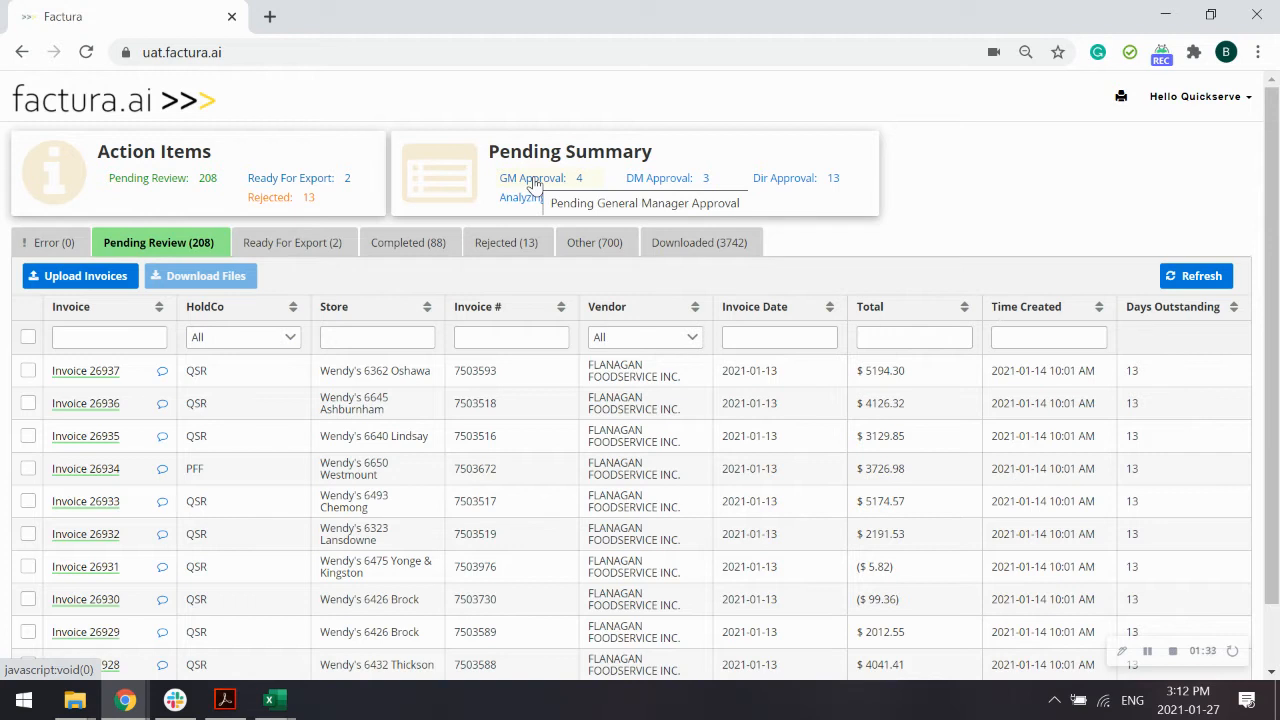
Set the invoice terms of Invoice 26937 to Due Upon Receipt, save the change and close the invoice
left_click(80, 371)
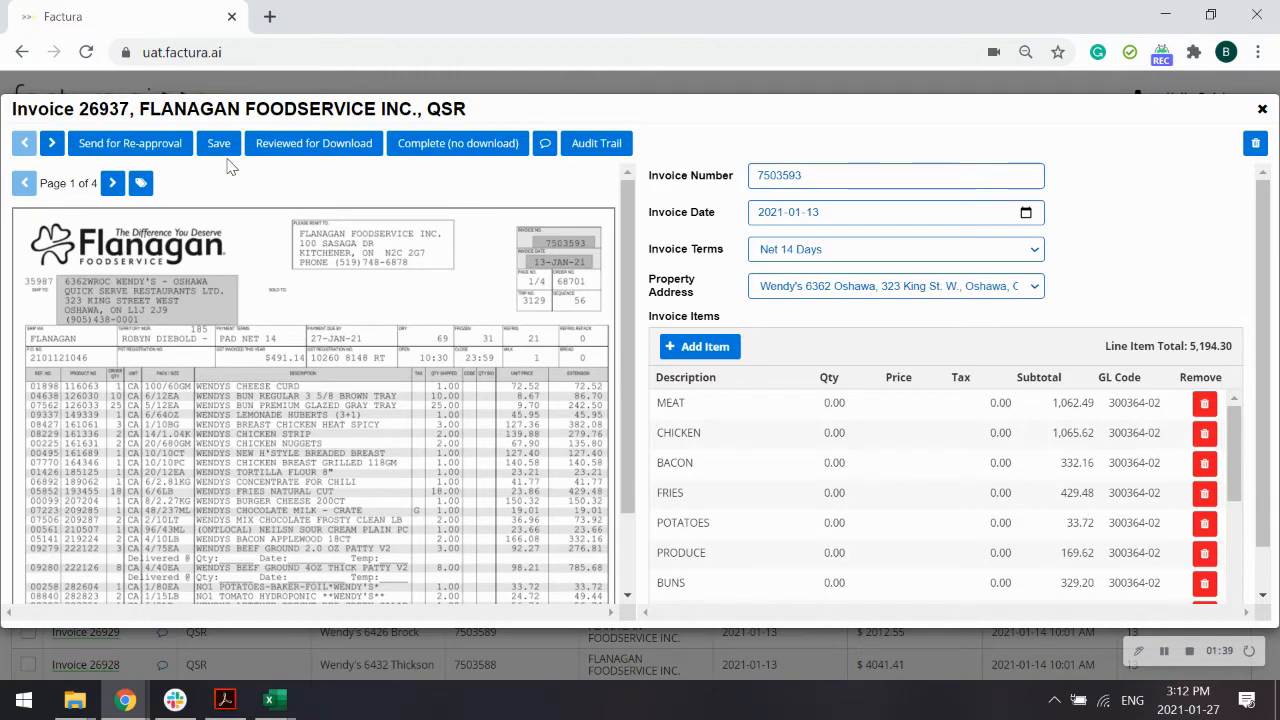
left_click(872, 290)
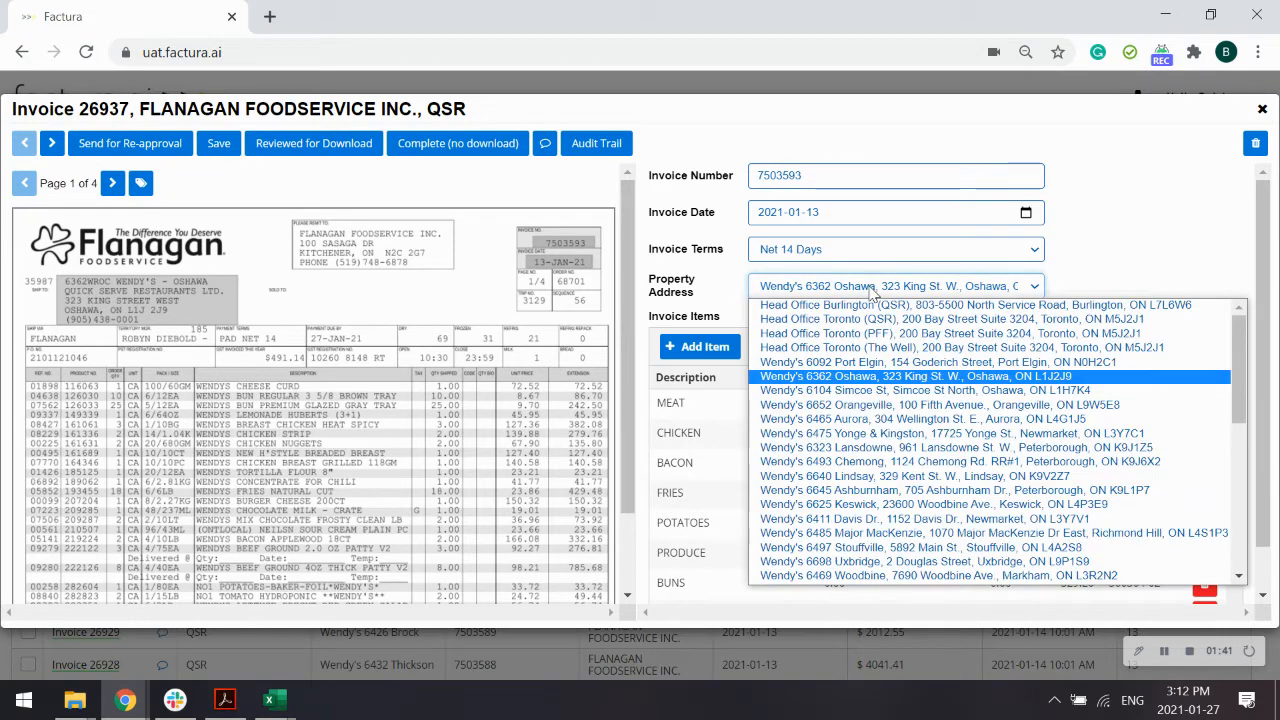
left_click(875, 256)
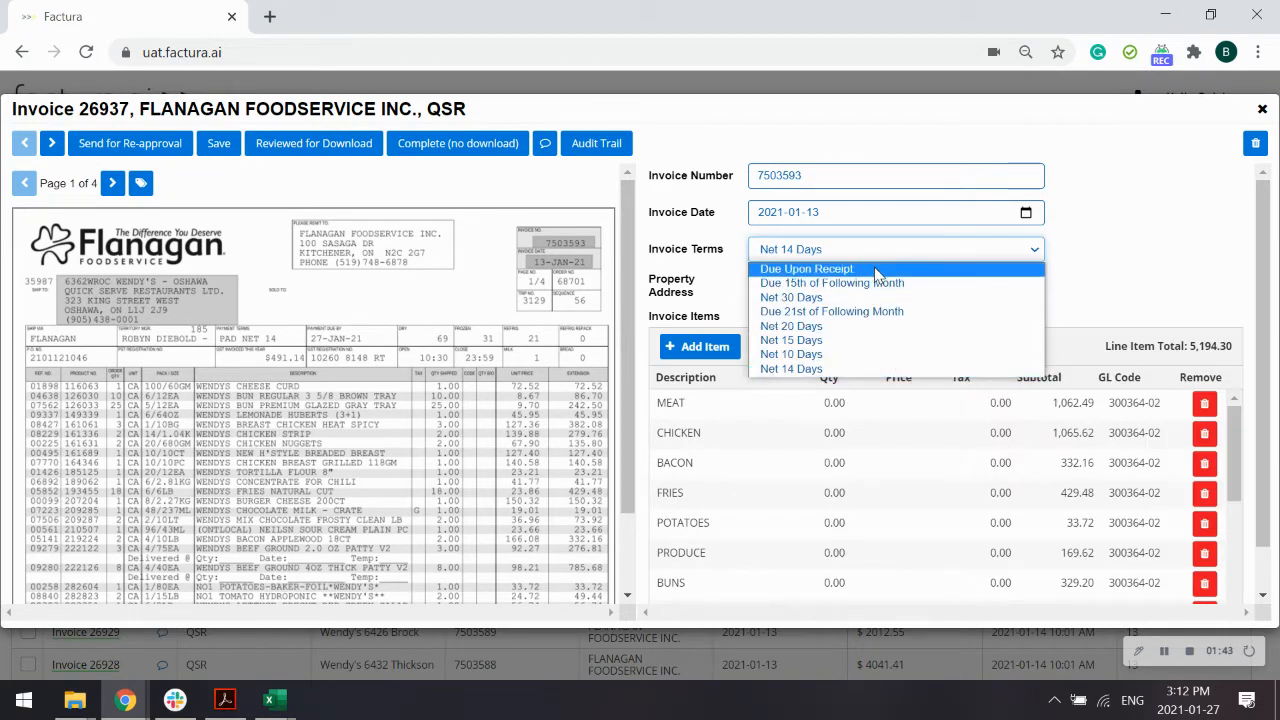
left_click(876, 270)
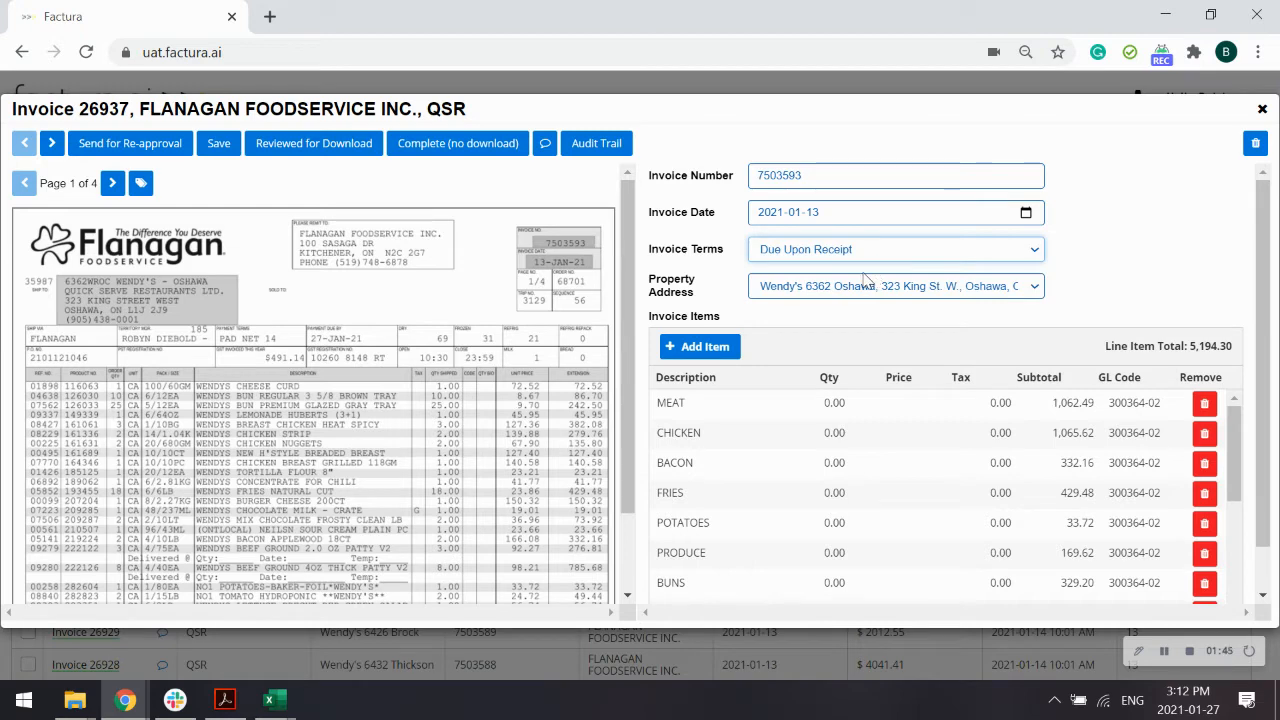
left_click(220, 145)
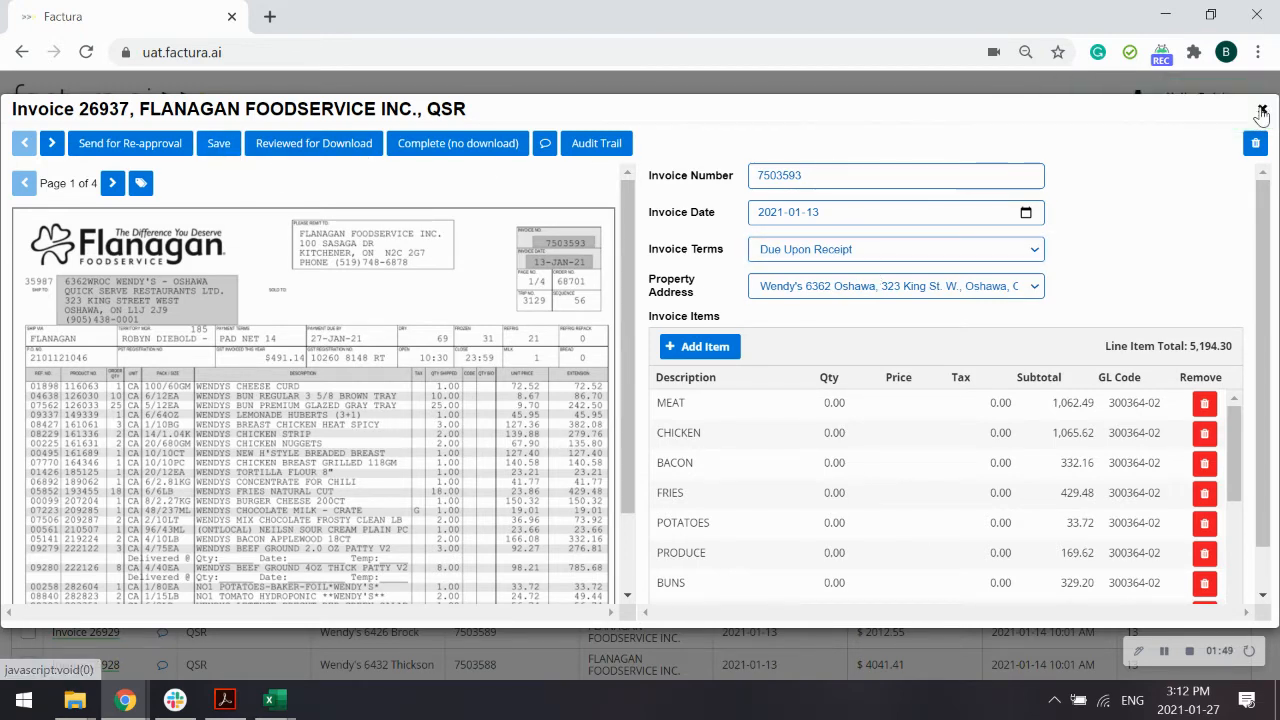
left_click(1262, 110)
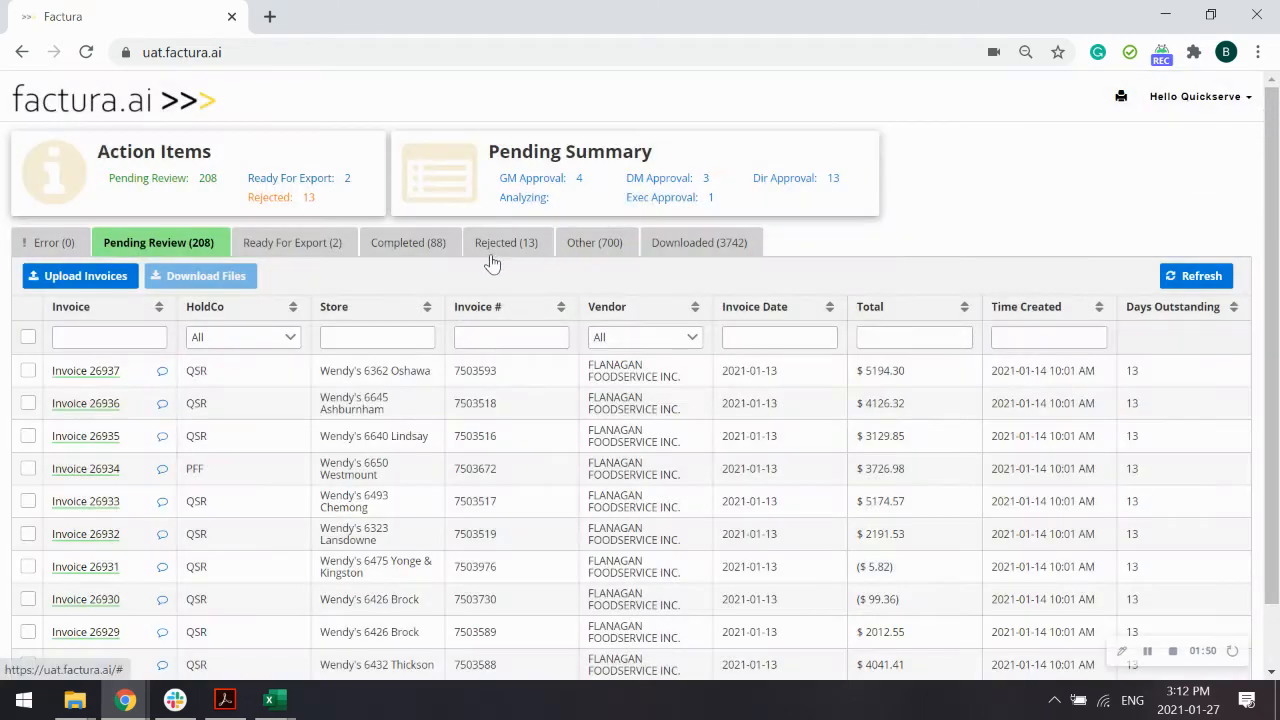
Reopen Invoice 26937, mark it as reviewed for download and close it
left_click(107, 373)
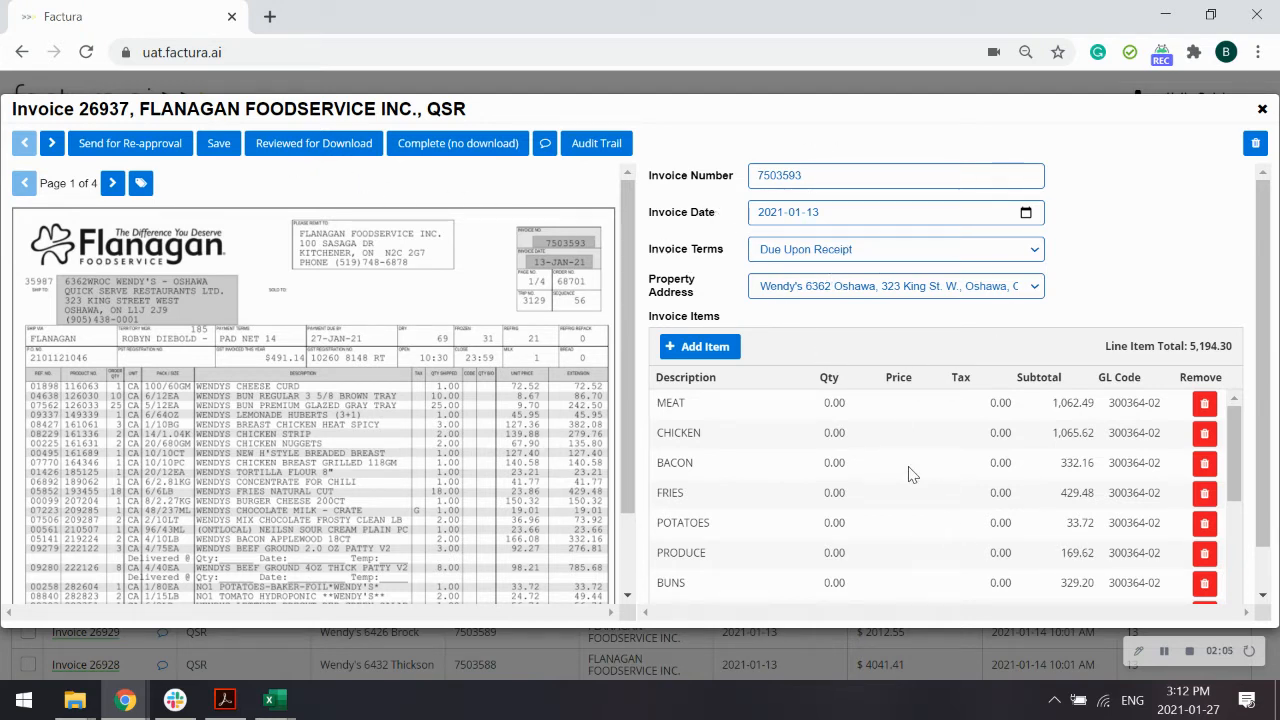
scroll(908, 470, "down", 1)
scroll(1000, 482, "up", 1)
left_click(297, 149)
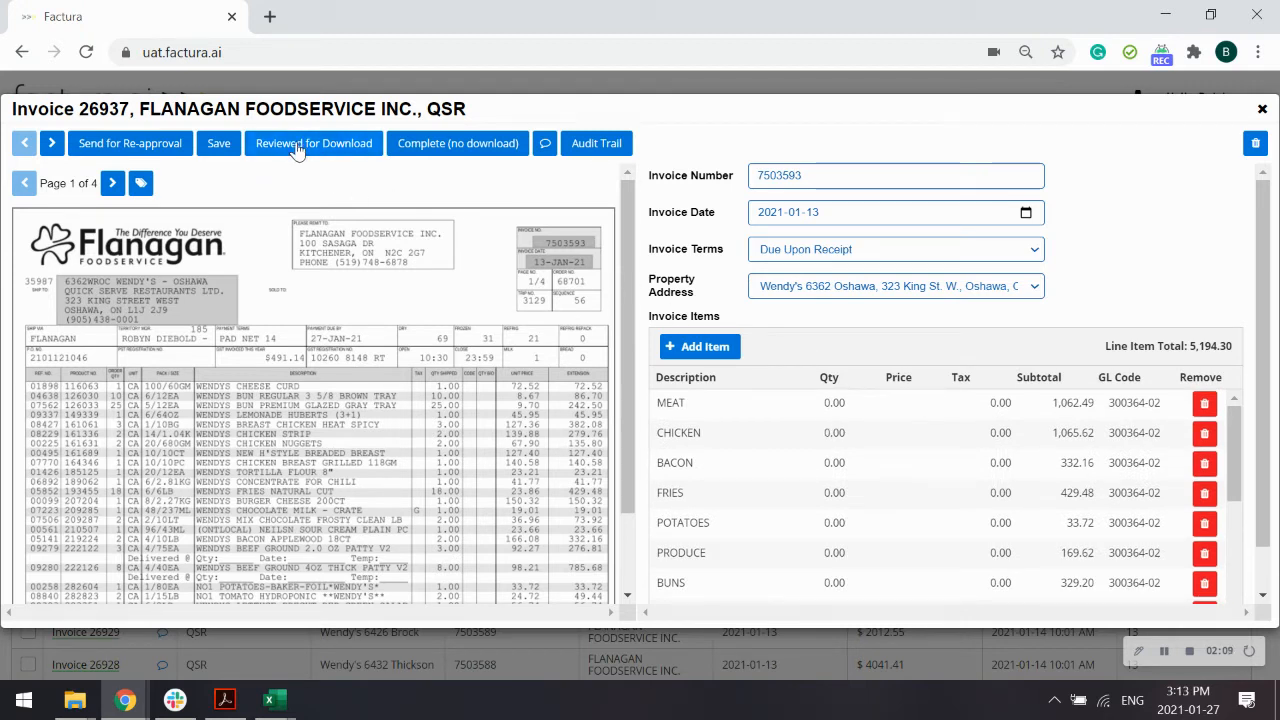
left_click(1260, 103)
left_click(1263, 106)
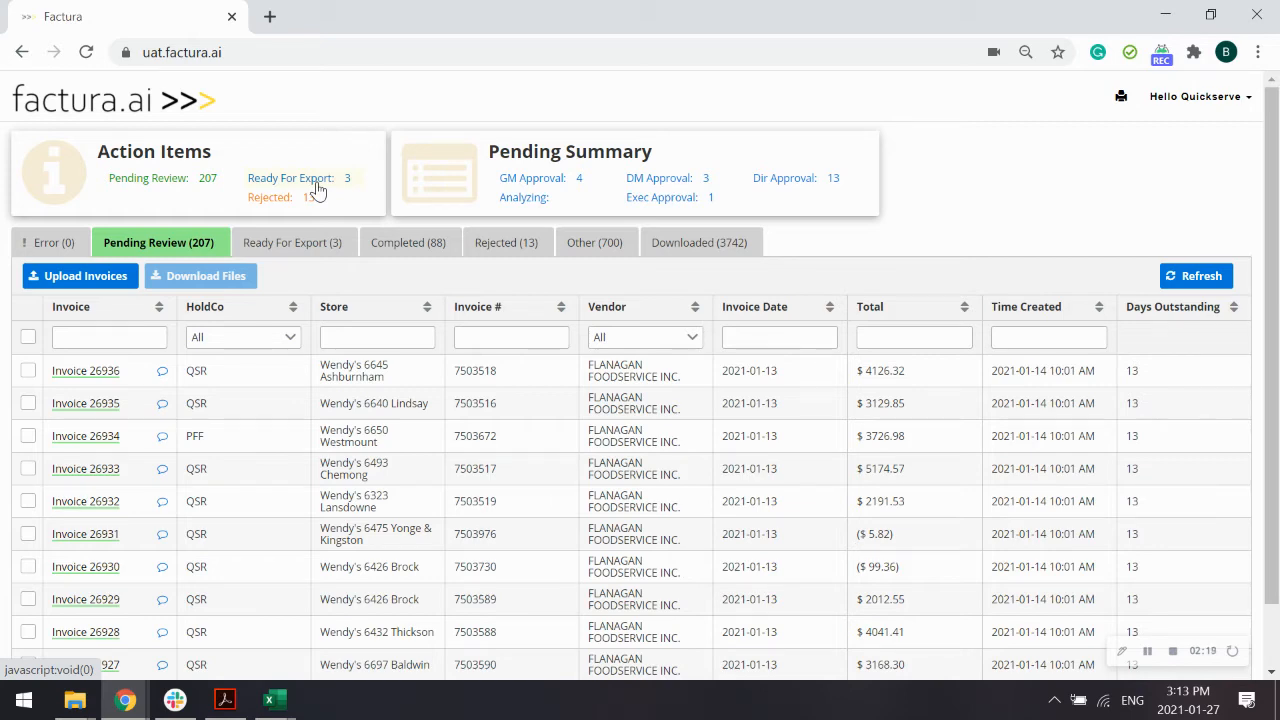
Mark Invoice 26936 as complete without download and close it
left_click(88, 371)
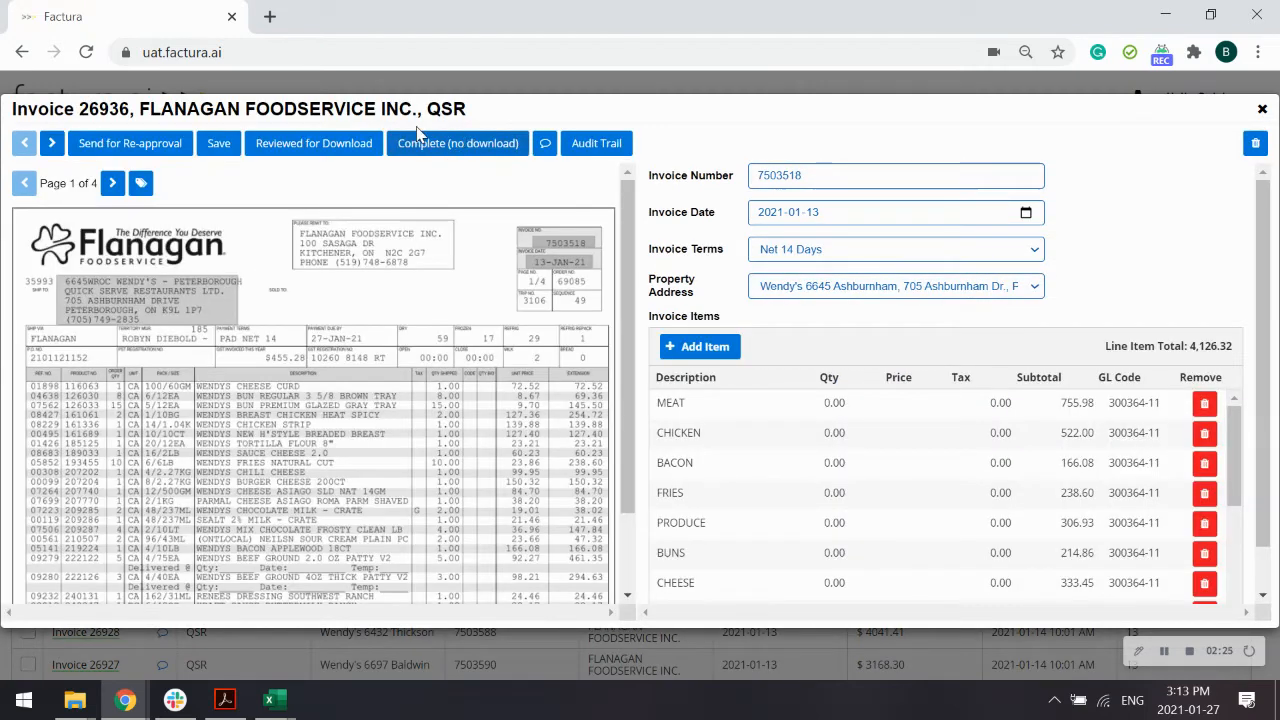
left_click(486, 155)
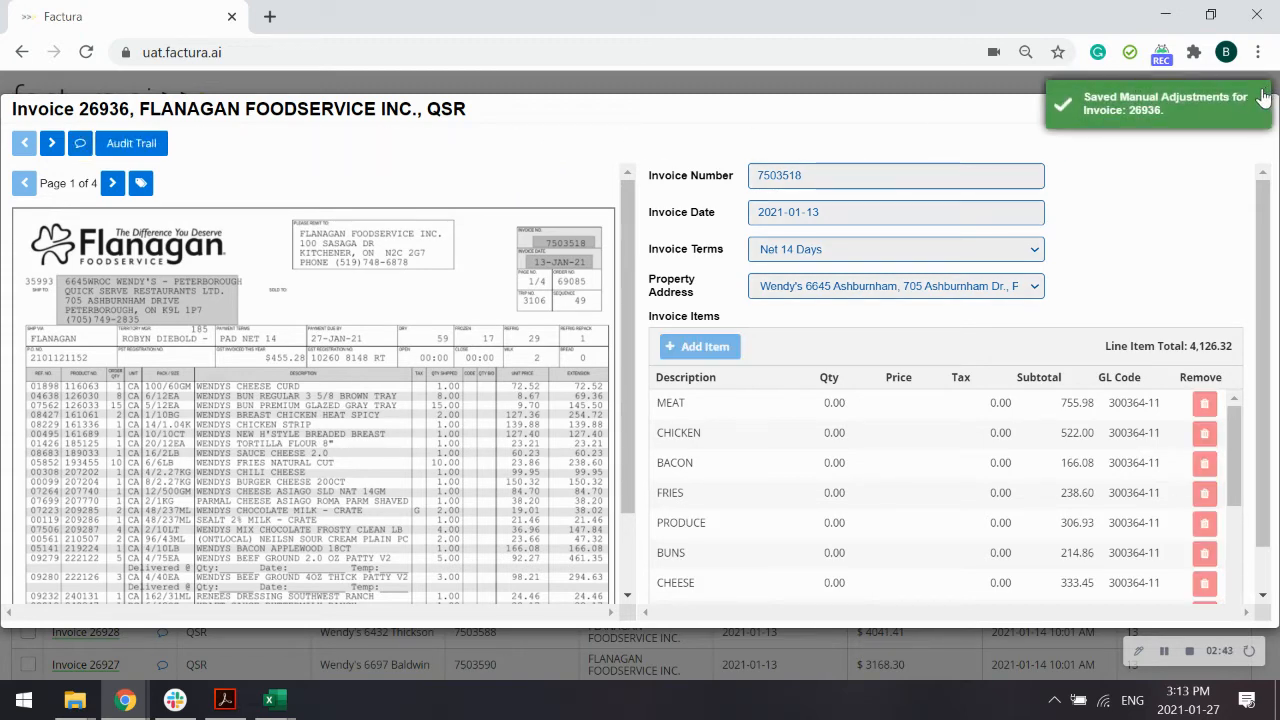
left_click(1262, 108)
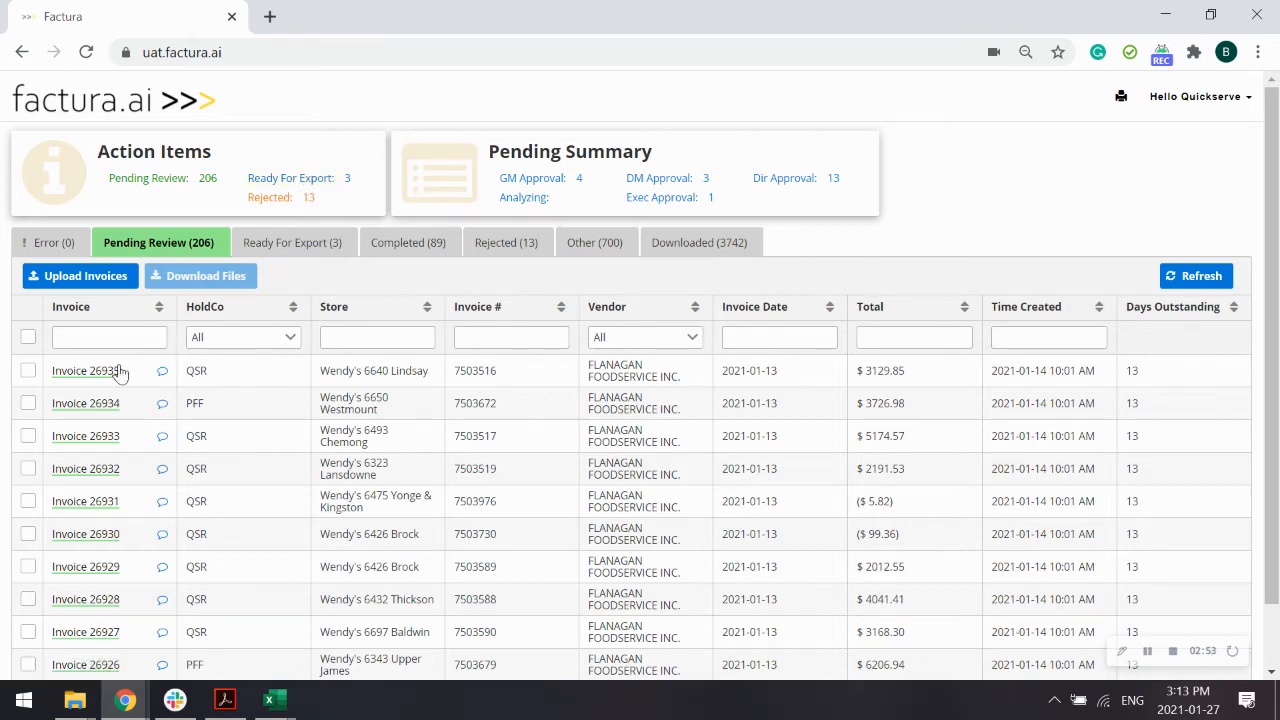
Open Invoice 26935 and add the note "Hello" to it
left_click(85, 371)
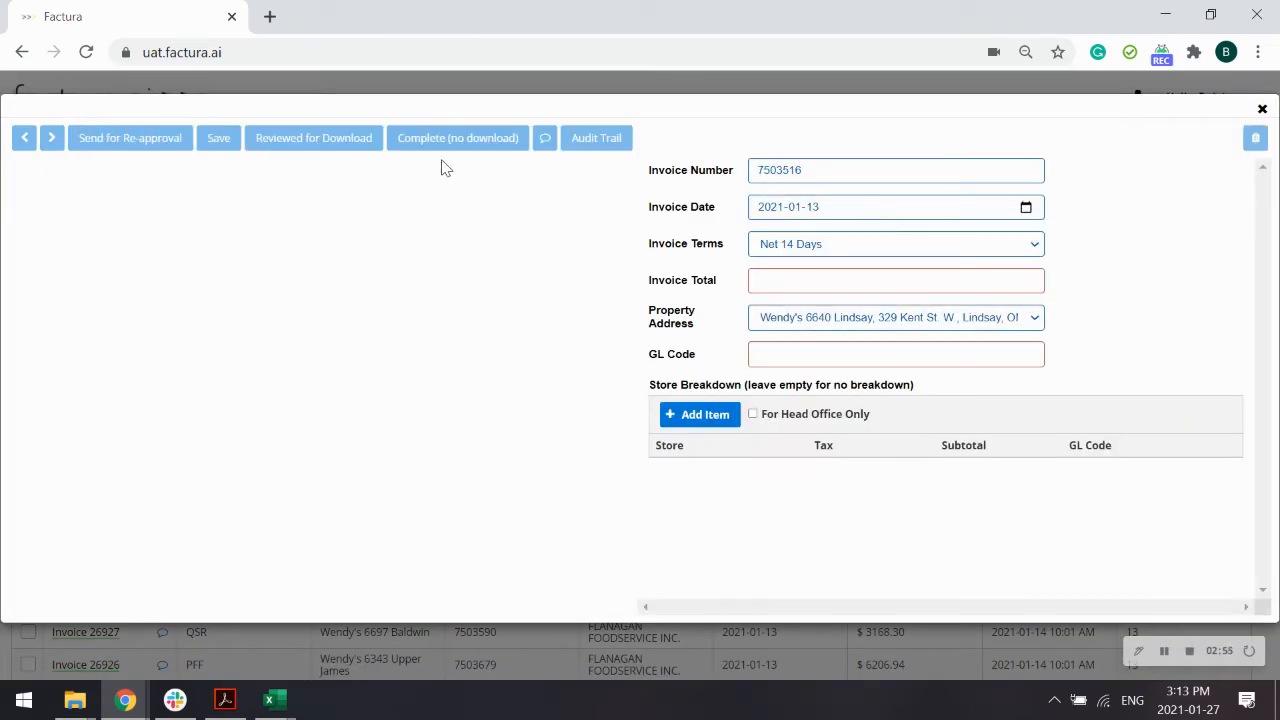
left_click(545, 146)
left_click(612, 404)
type("Hello")
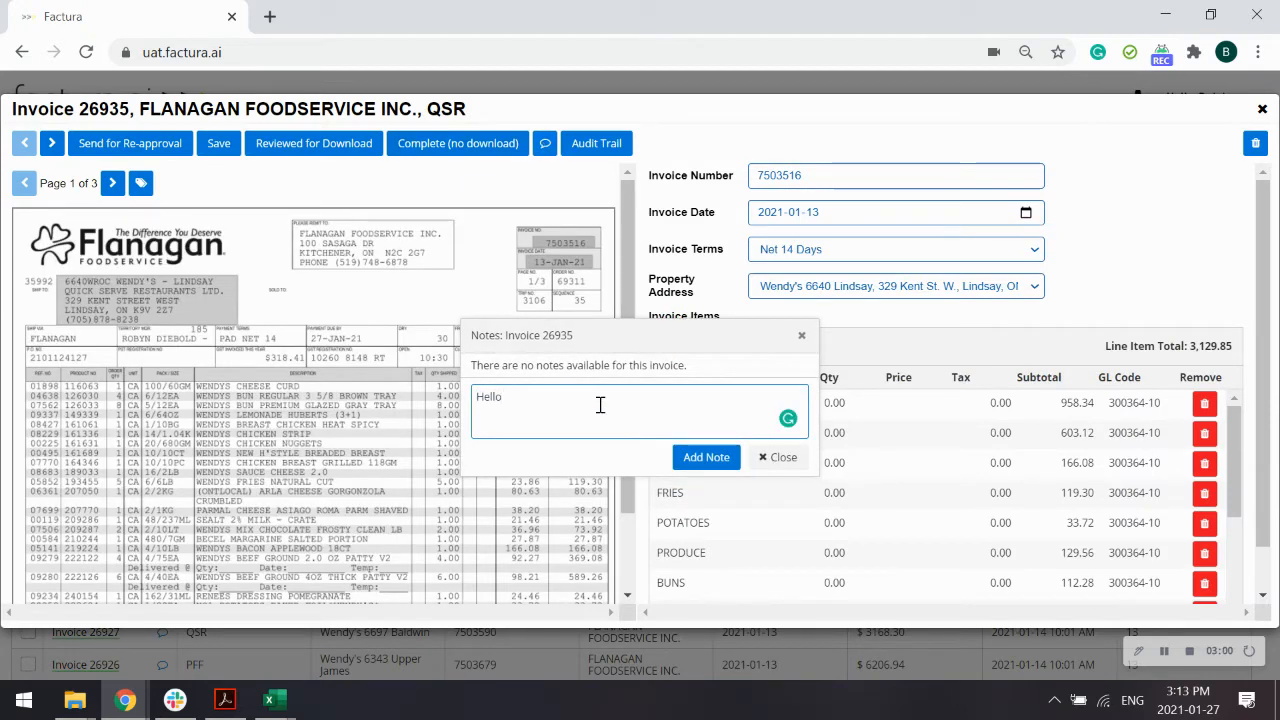
left_click(707, 457)
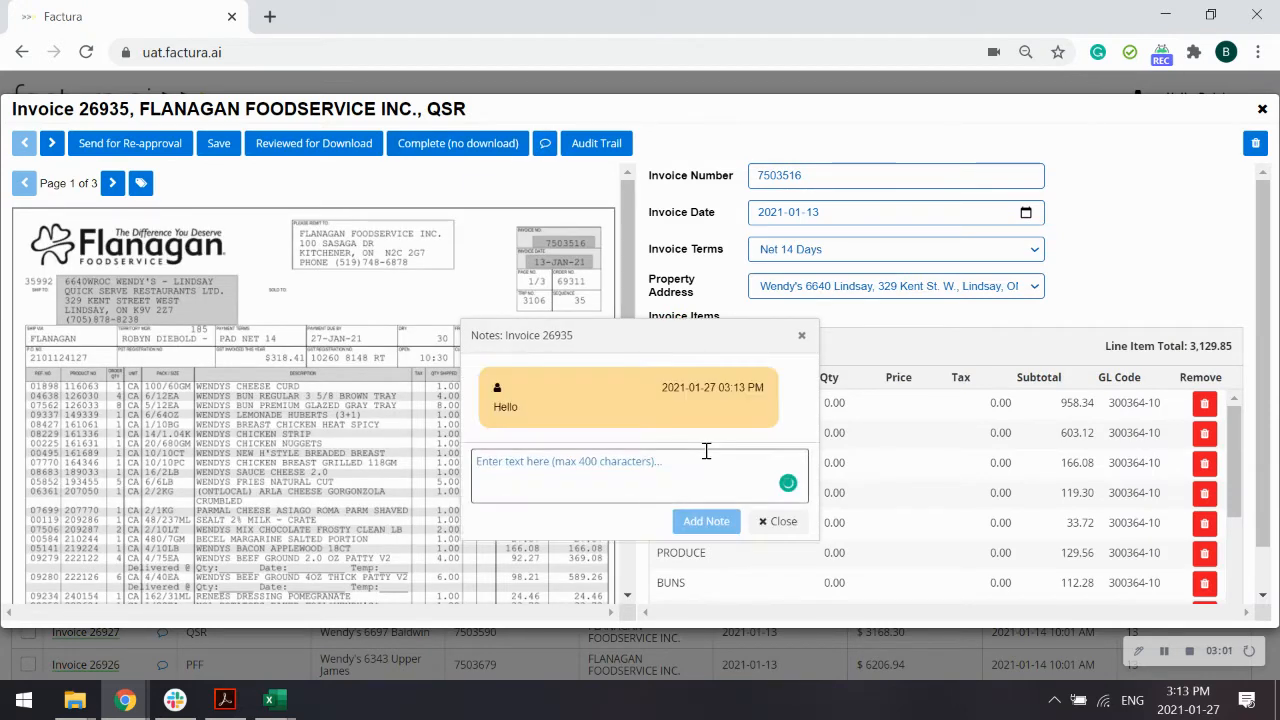
left_click(800, 339)
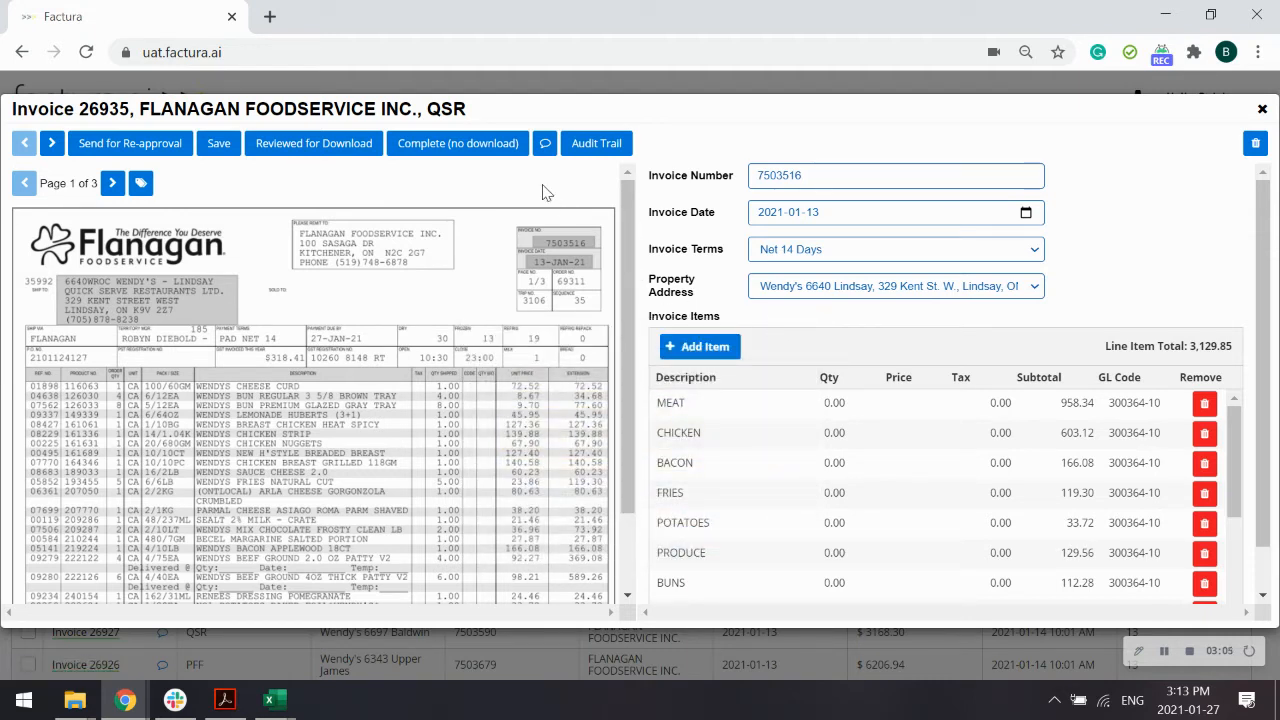
Examine the descriptions and end states in Invoice 26935's audit trail, and close the invoice
left_click(598, 148)
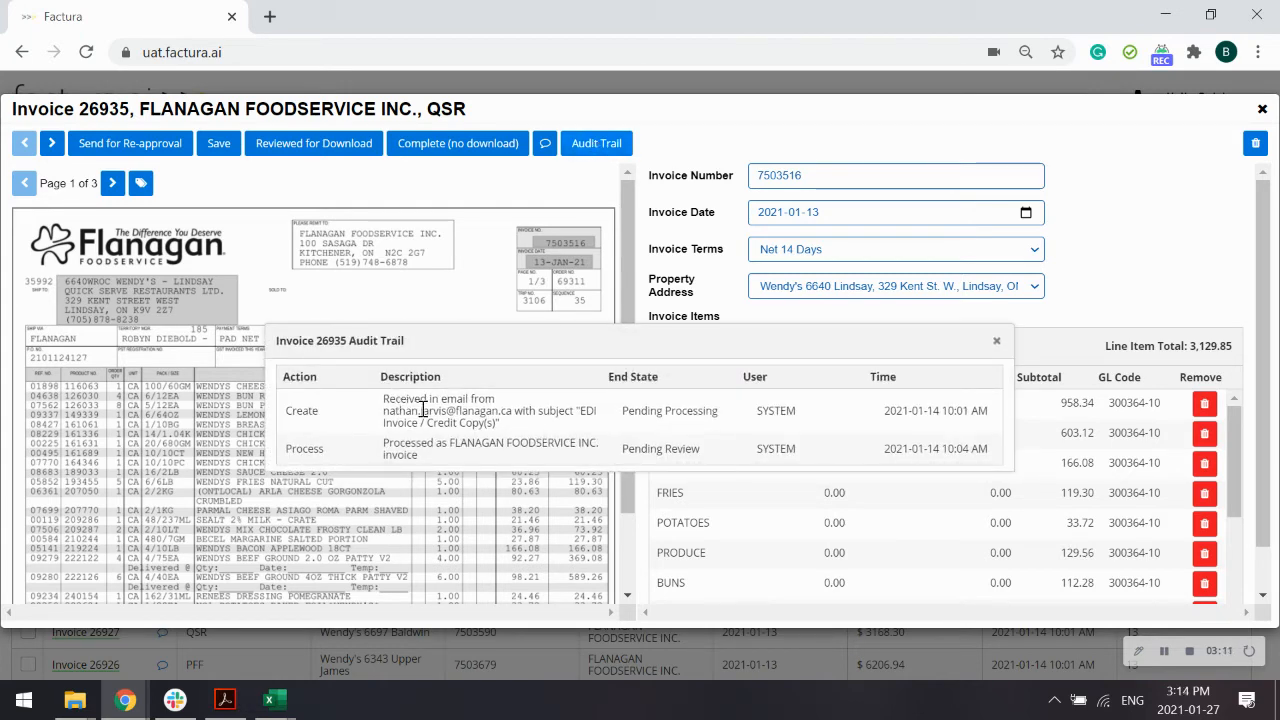
left_click_drag(383, 410, 677, 413)
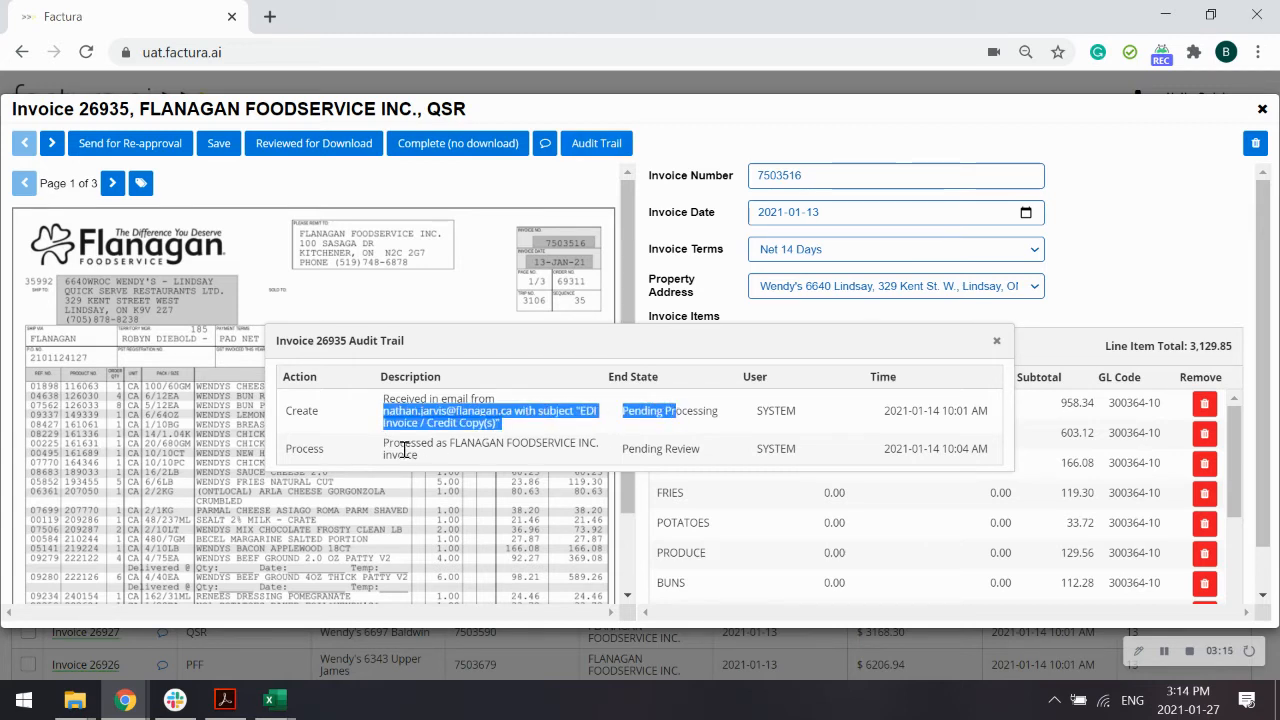
left_click_drag(384, 448, 703, 461)
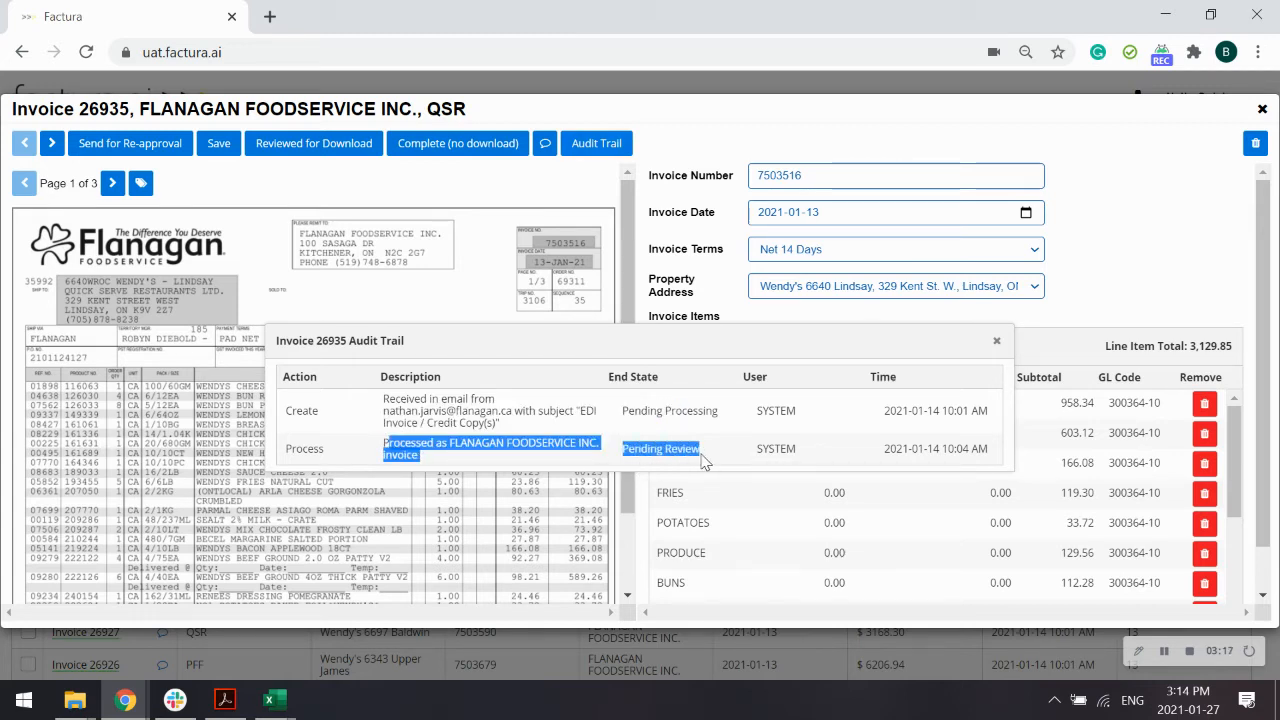
left_click(996, 341)
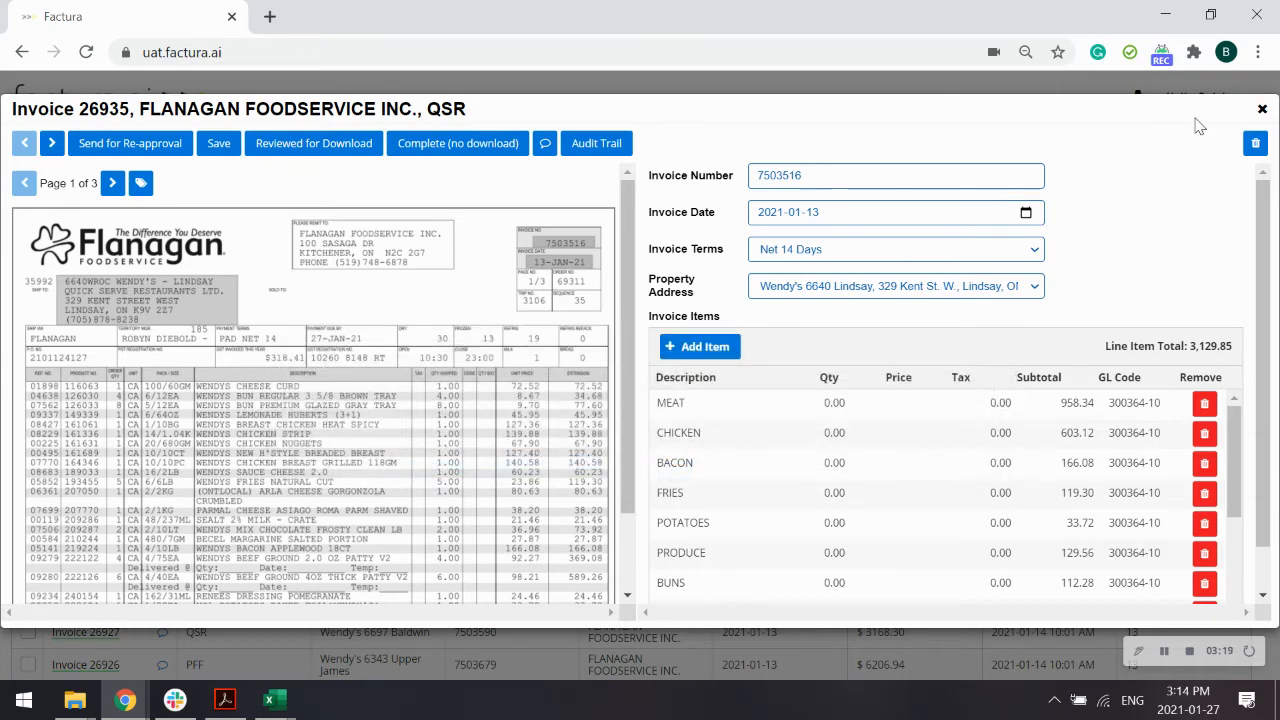
left_click(1262, 111)
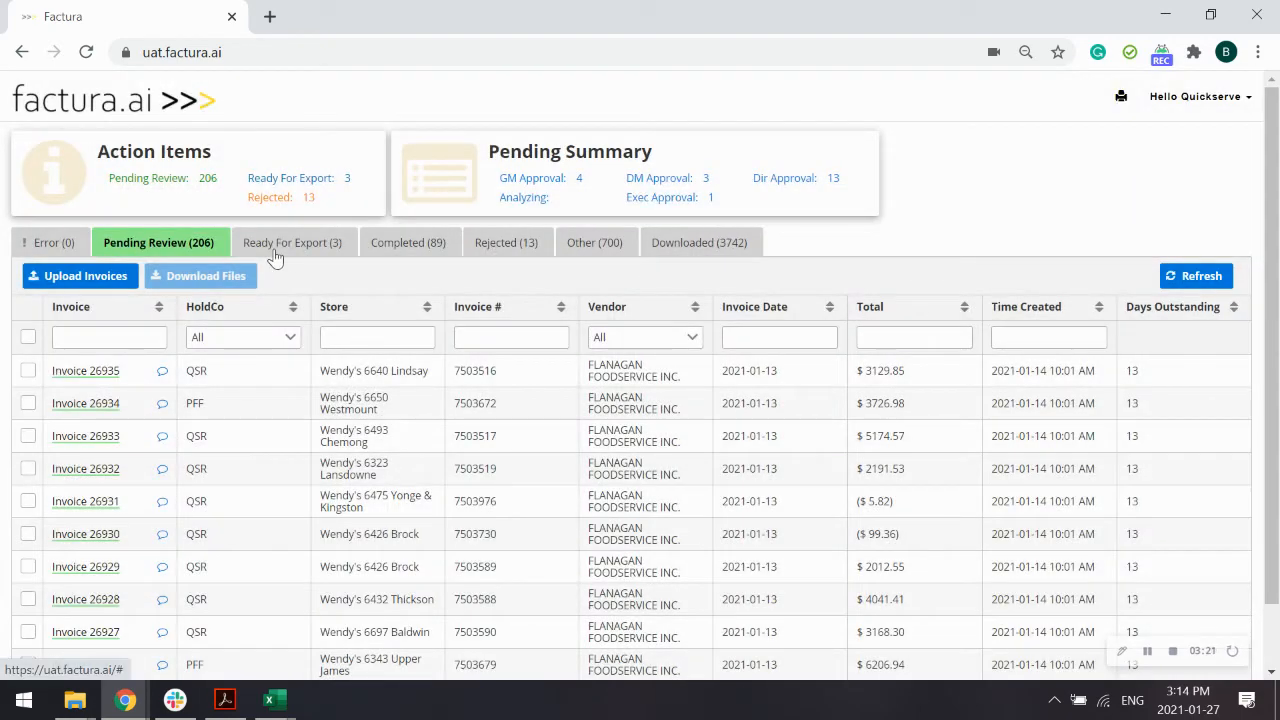
Open Invoice 27046 from the invoices pending GM approval and examine its processing history in the audit trail
left_click(515, 181)
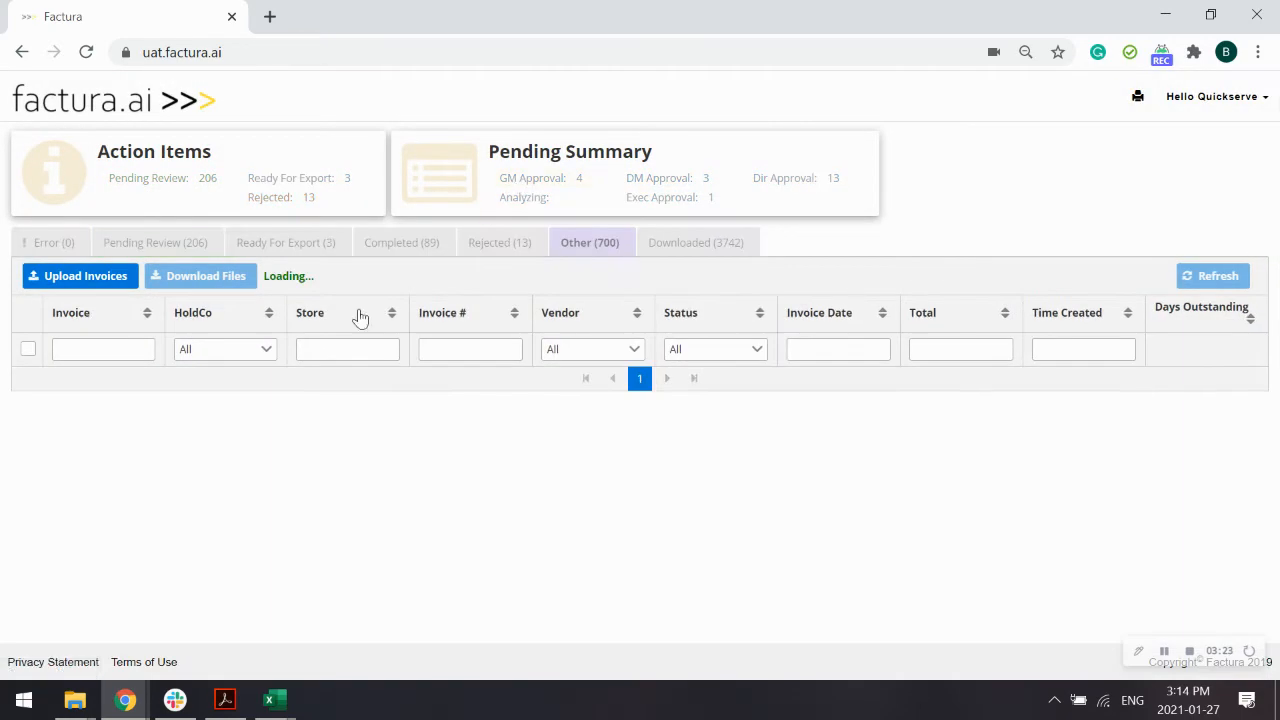
left_click(82, 394)
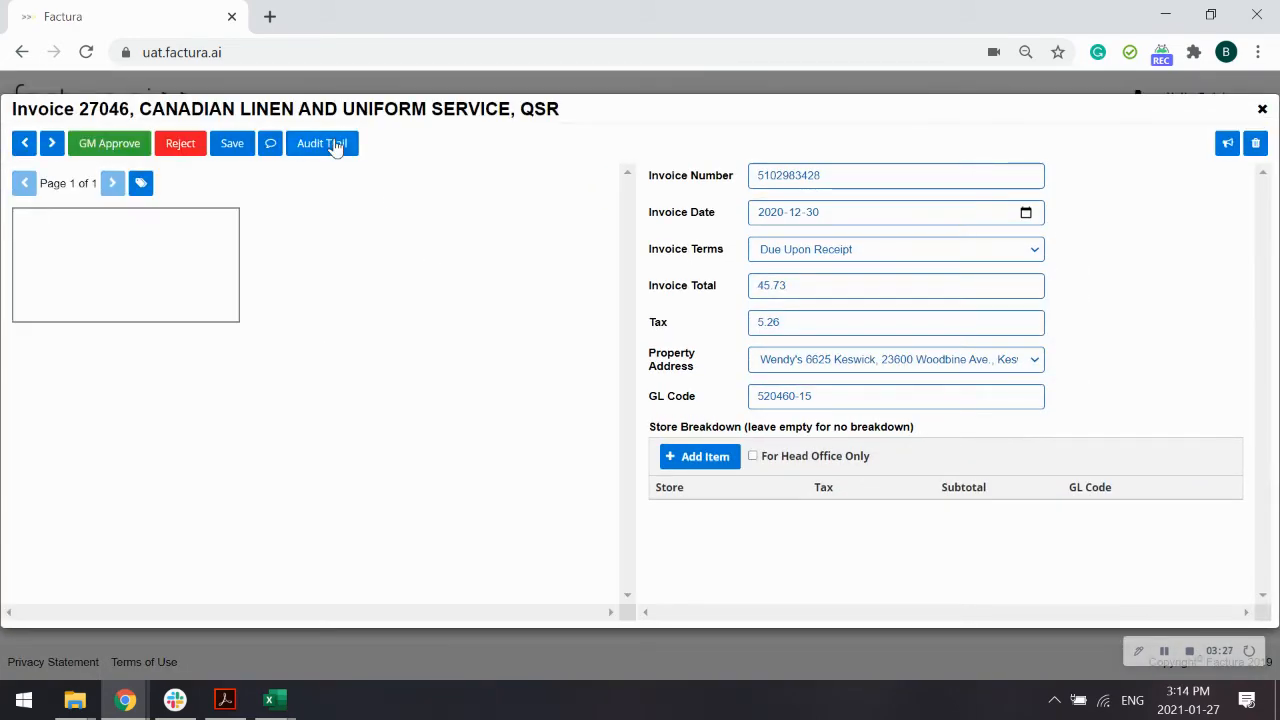
left_click(338, 144)
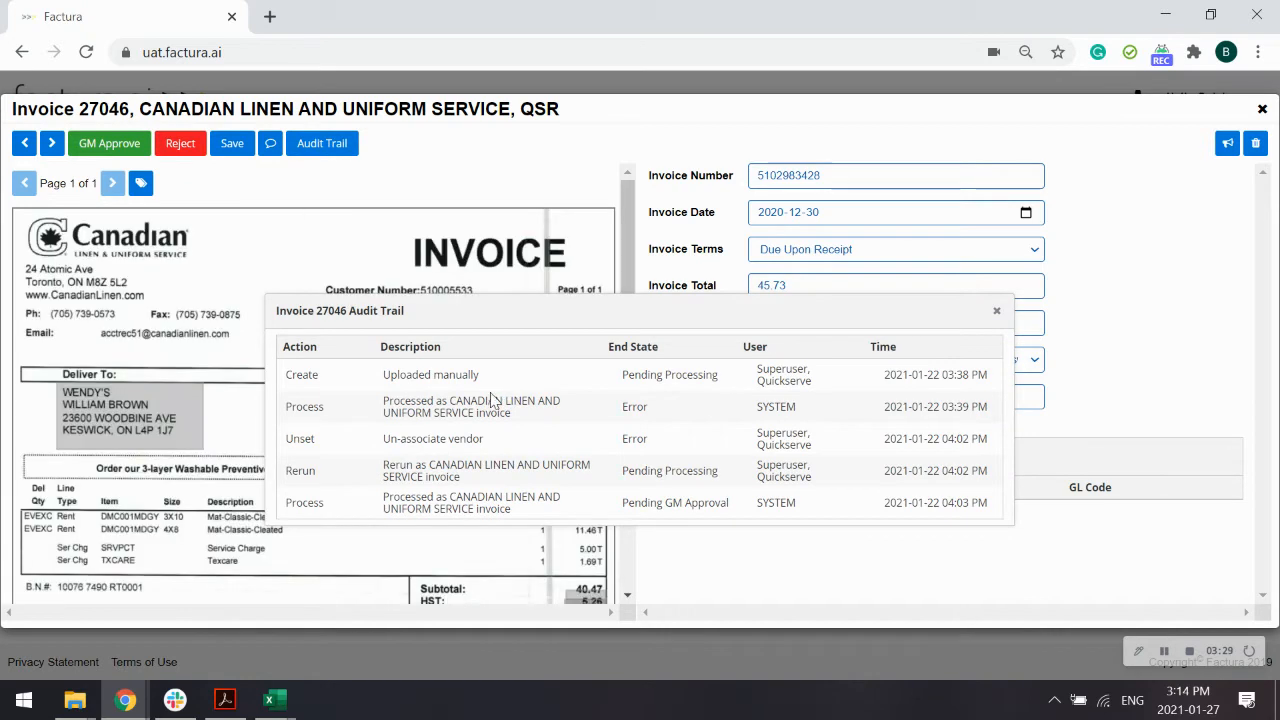
left_click_drag(462, 401, 575, 416)
left_click_drag(578, 446, 762, 438)
left_click_drag(540, 465, 727, 502)
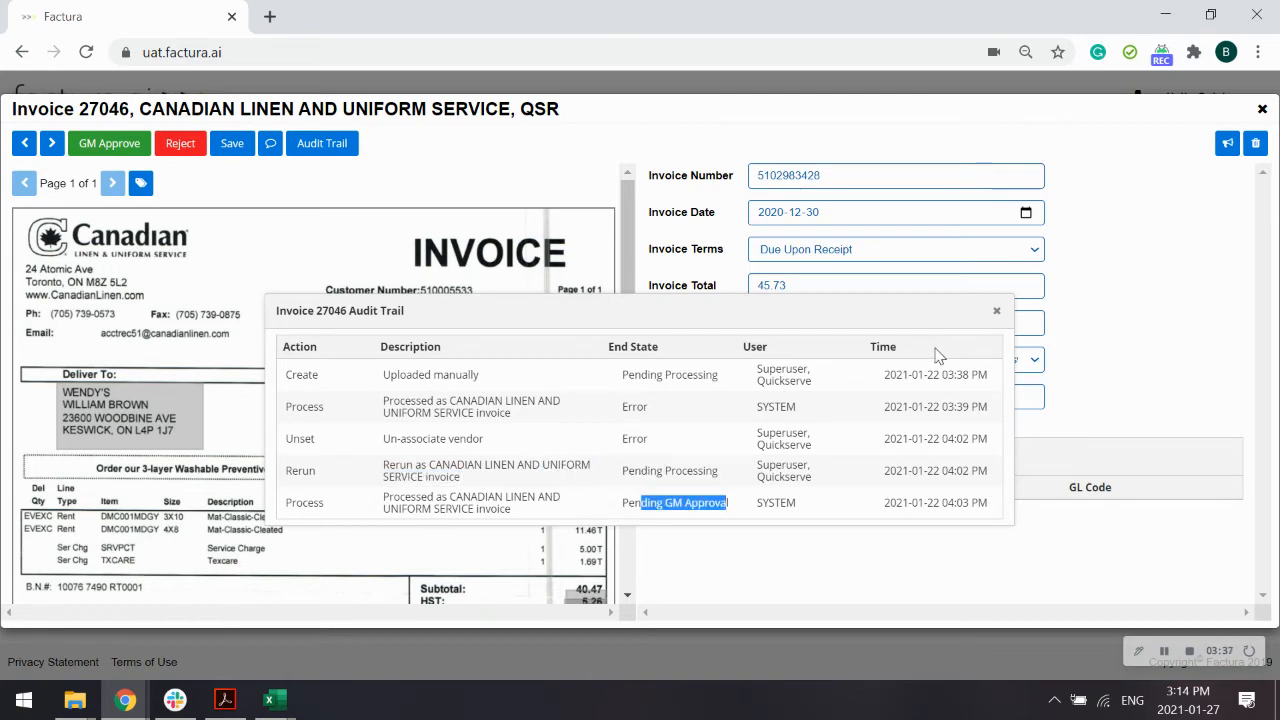
Close Invoice 27046 with its audit trail, and read the existing note on Invoice 26935 from the invoices pending review
left_click(996, 311)
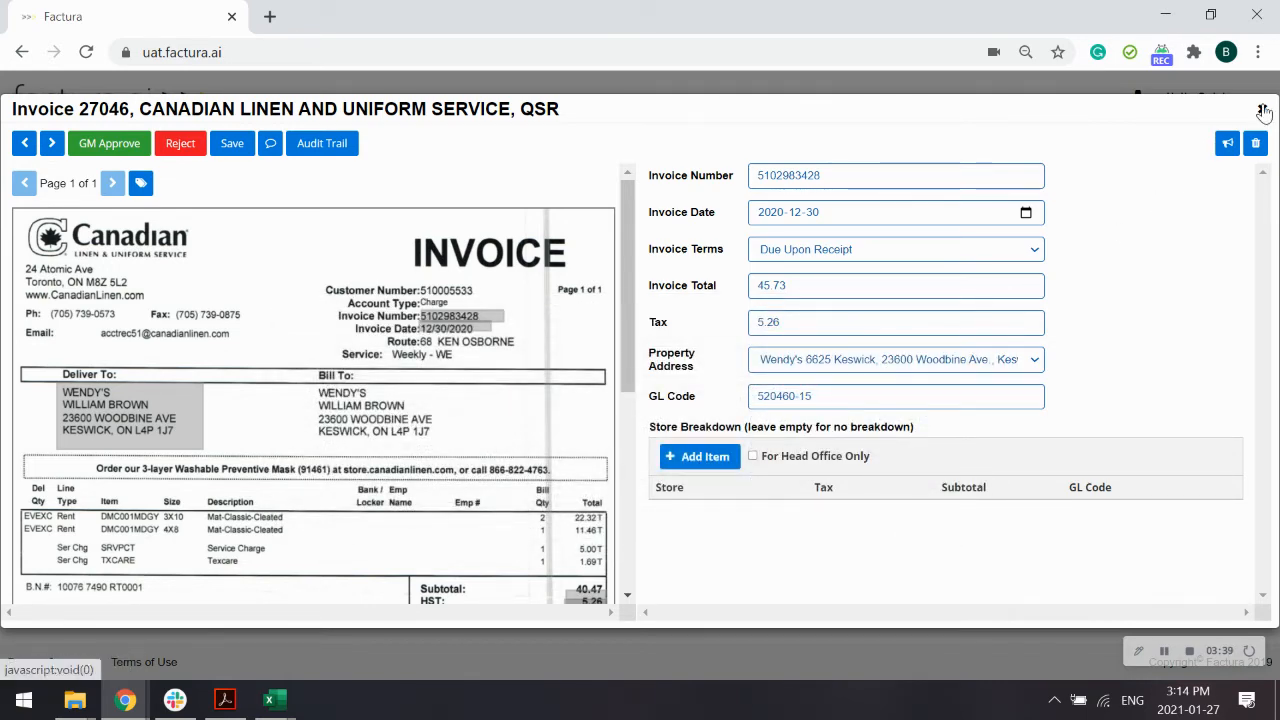
left_click(1263, 111)
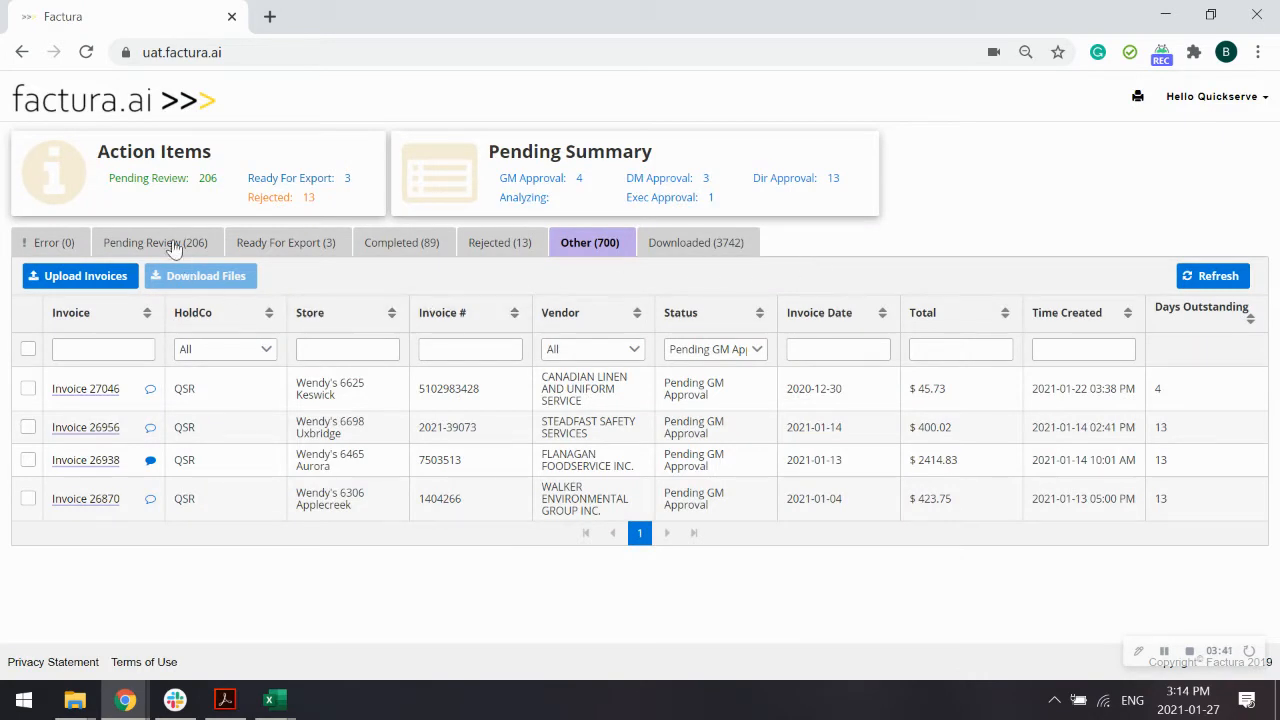
left_click(172, 245)
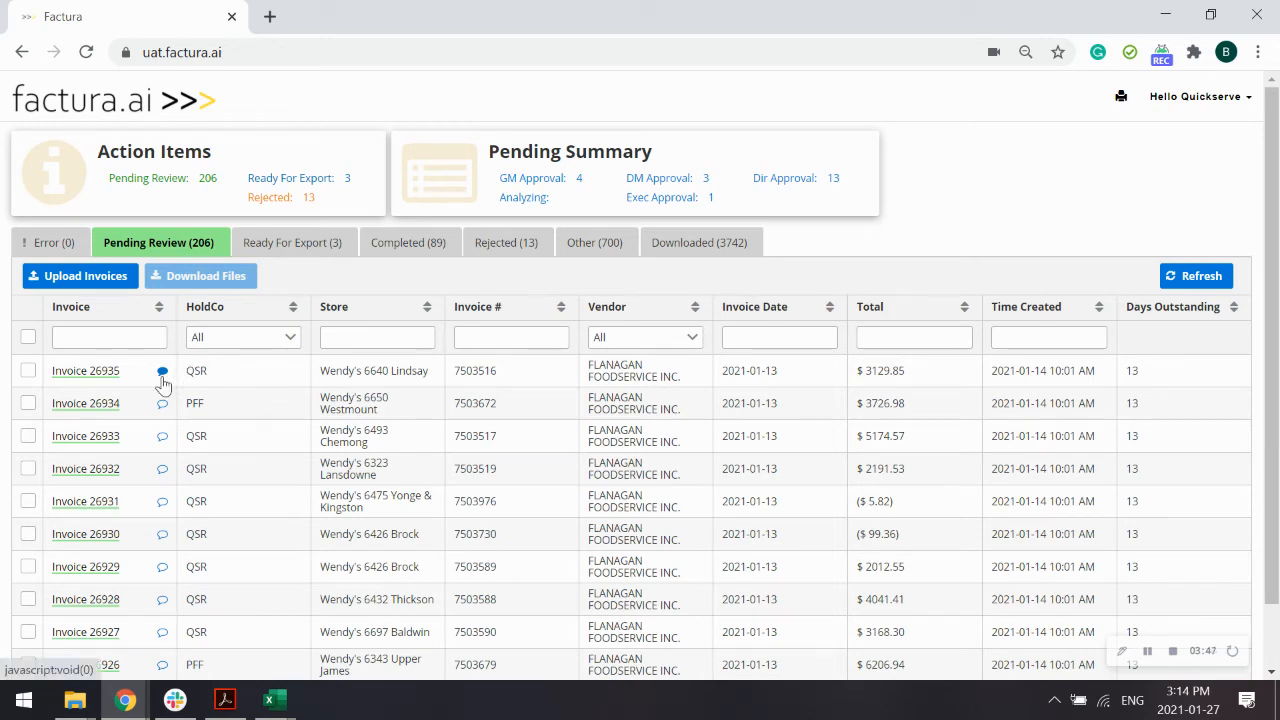
left_click(162, 374)
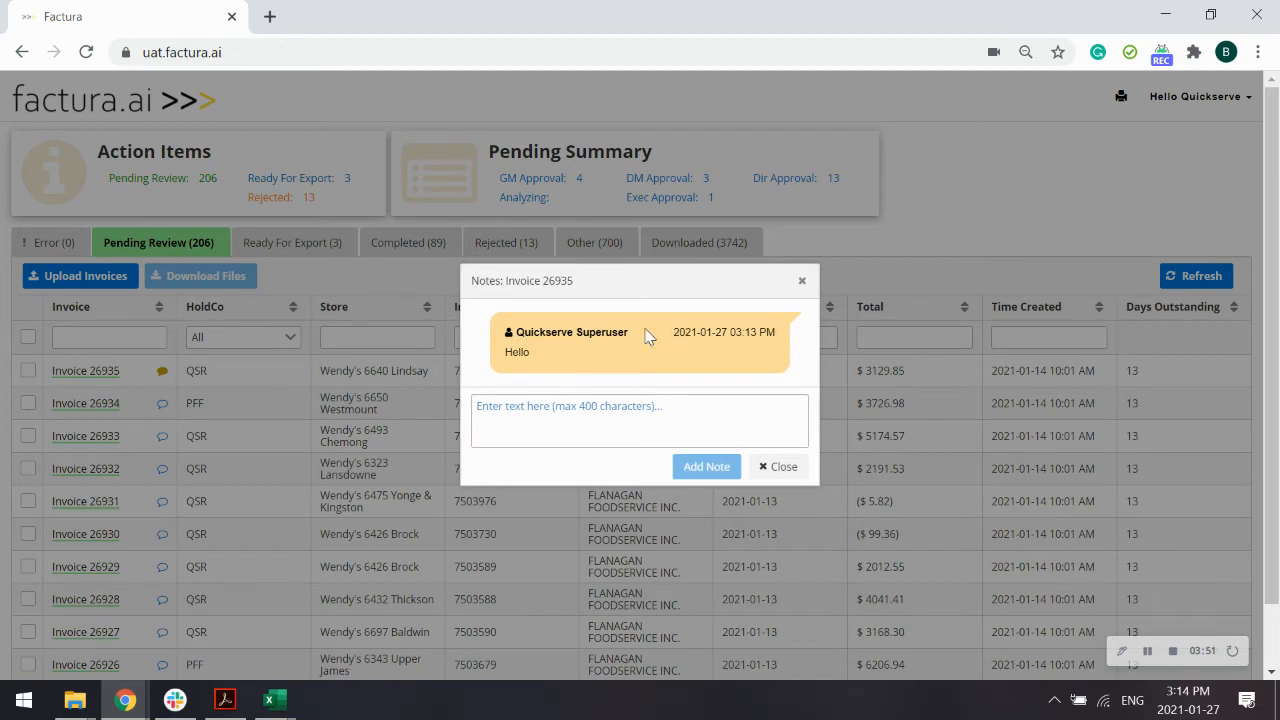
left_click_drag(677, 333, 762, 333)
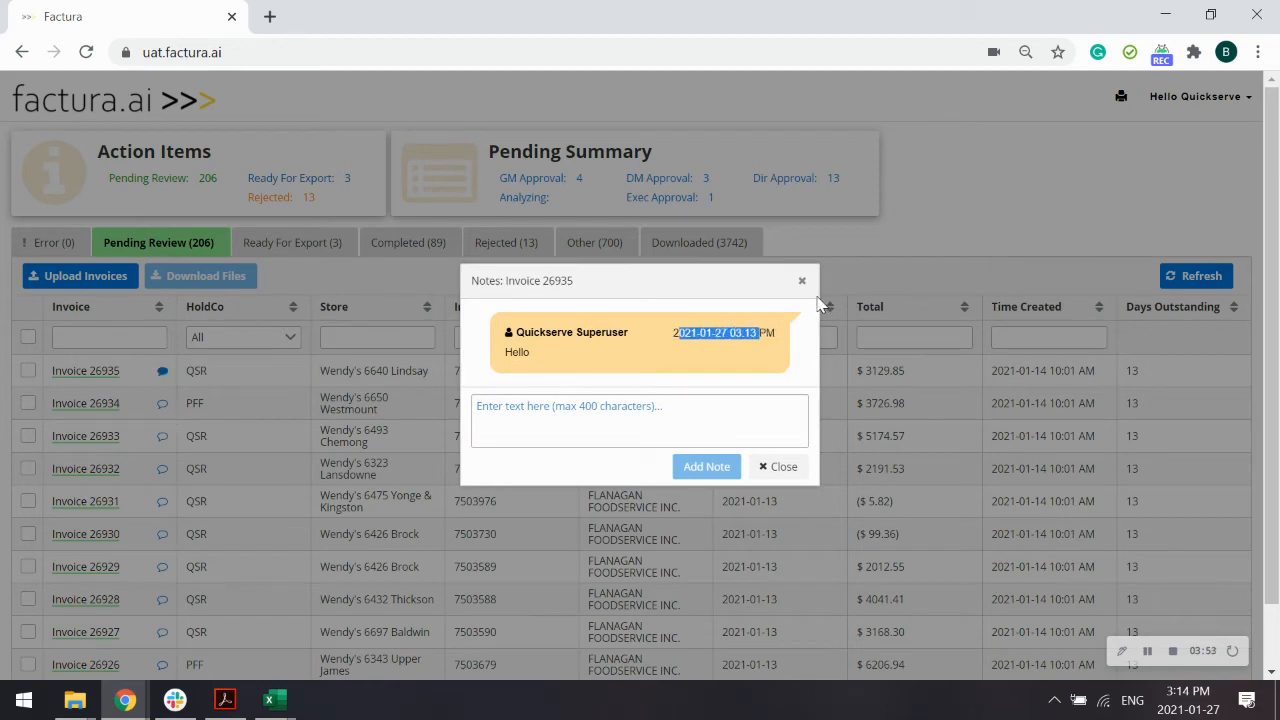
left_click(802, 283)
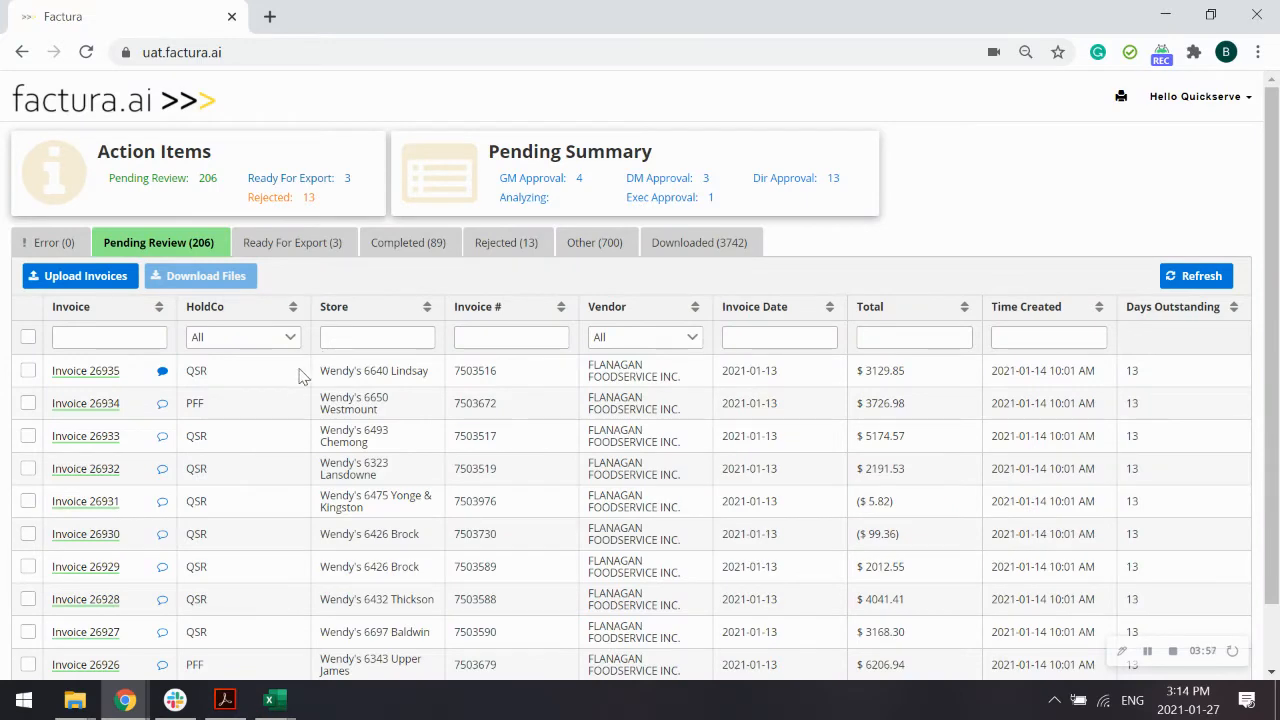
Open Invoice 26935 and set its invoice number to 7503515
left_click(100, 372)
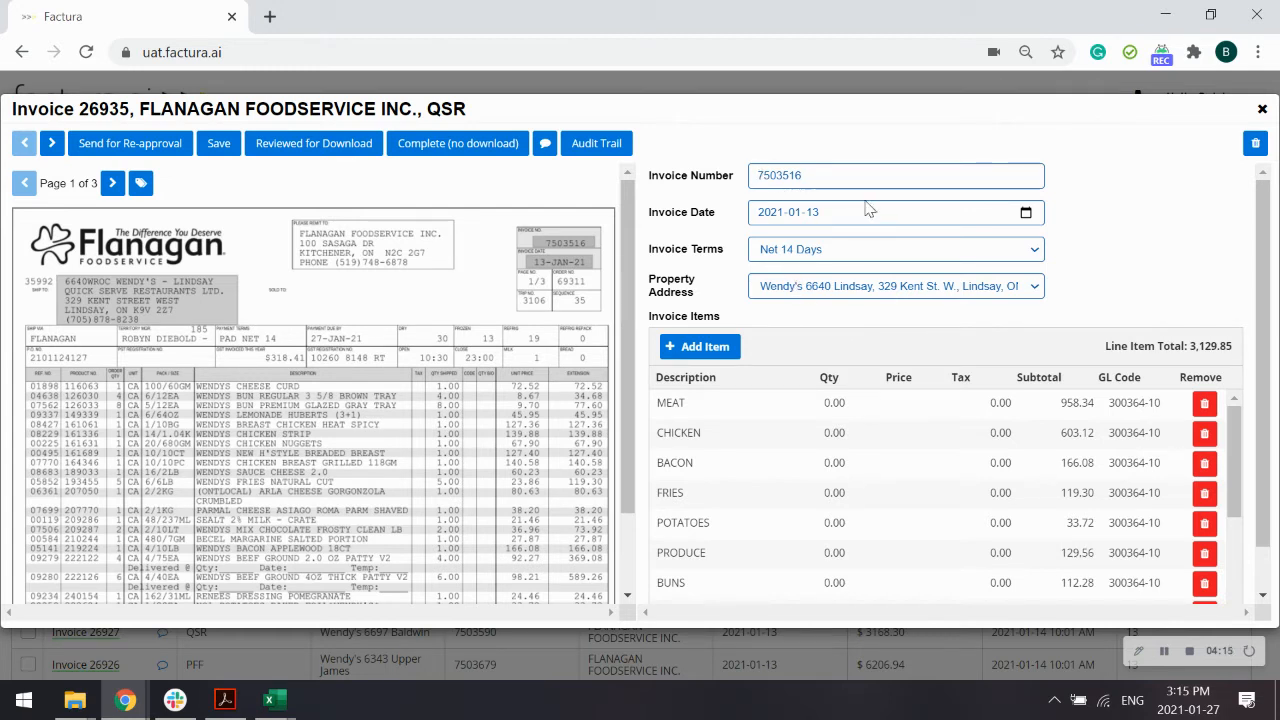
left_click(872, 175)
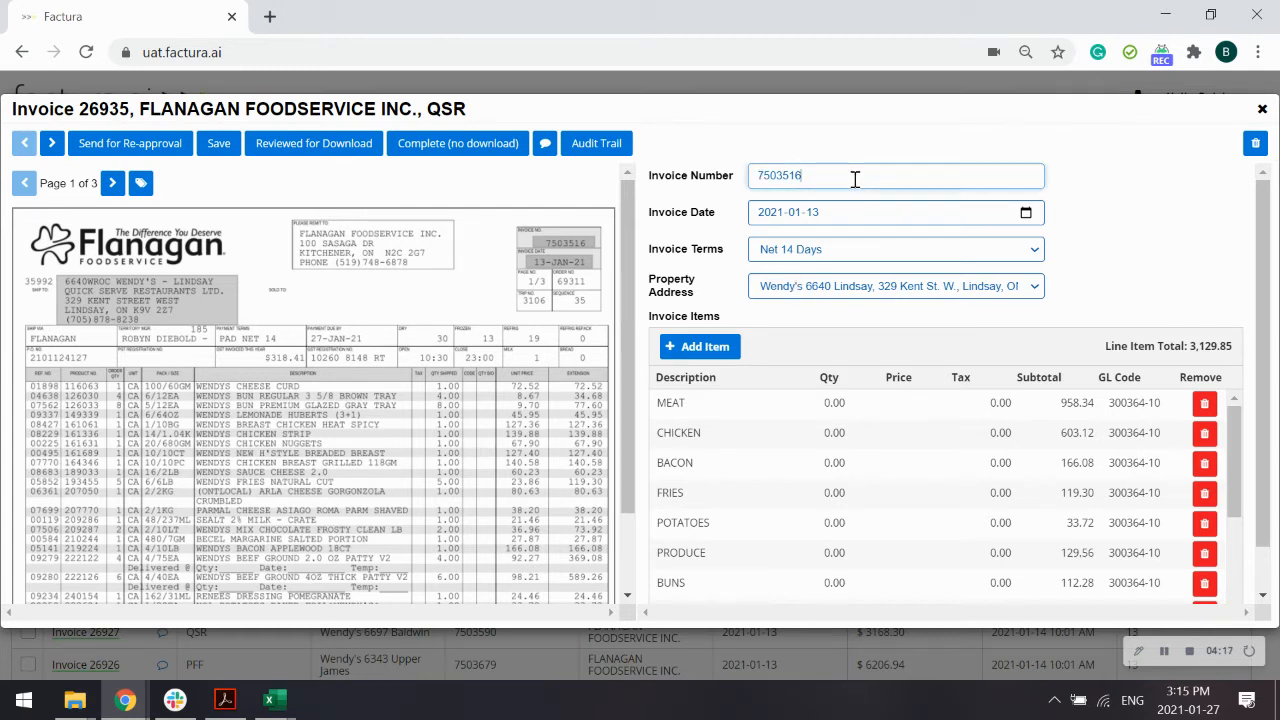
left_click_drag(835, 185, 790, 178)
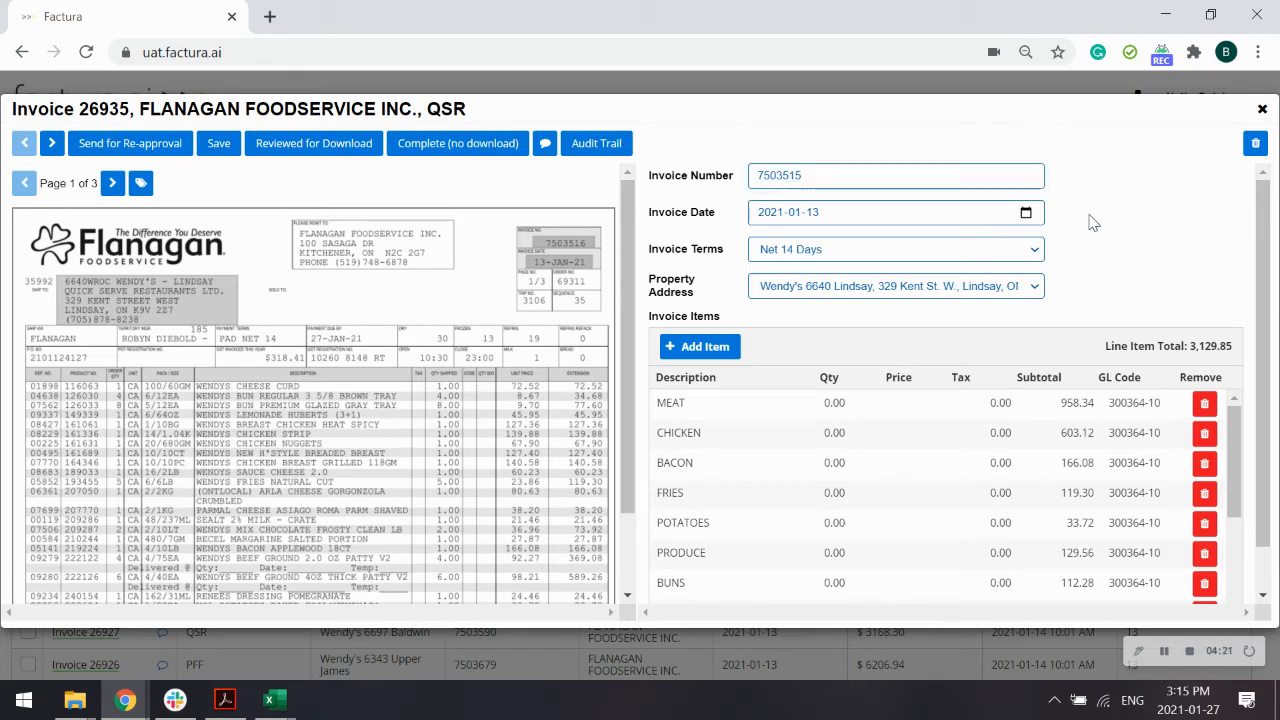
Inspect the invoice's editable date, terms and property address fields, and look through its line items
left_click(993, 221)
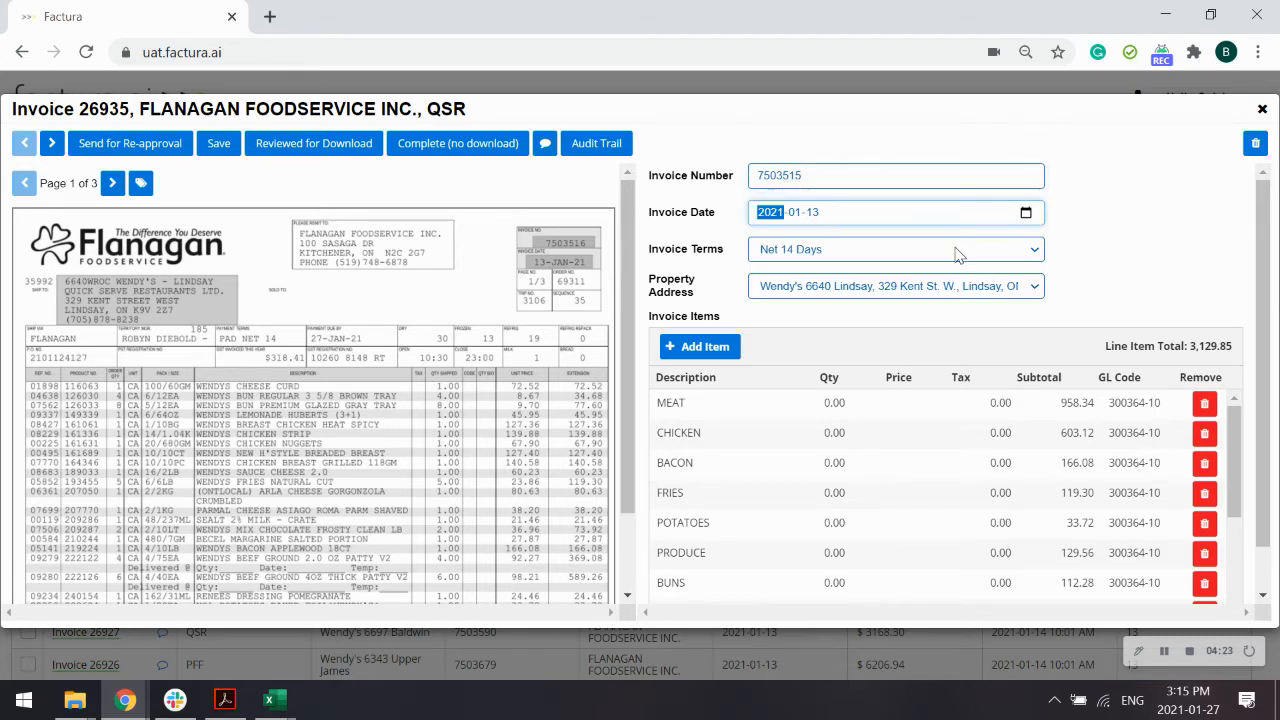
left_click(956, 251)
left_click(956, 251)
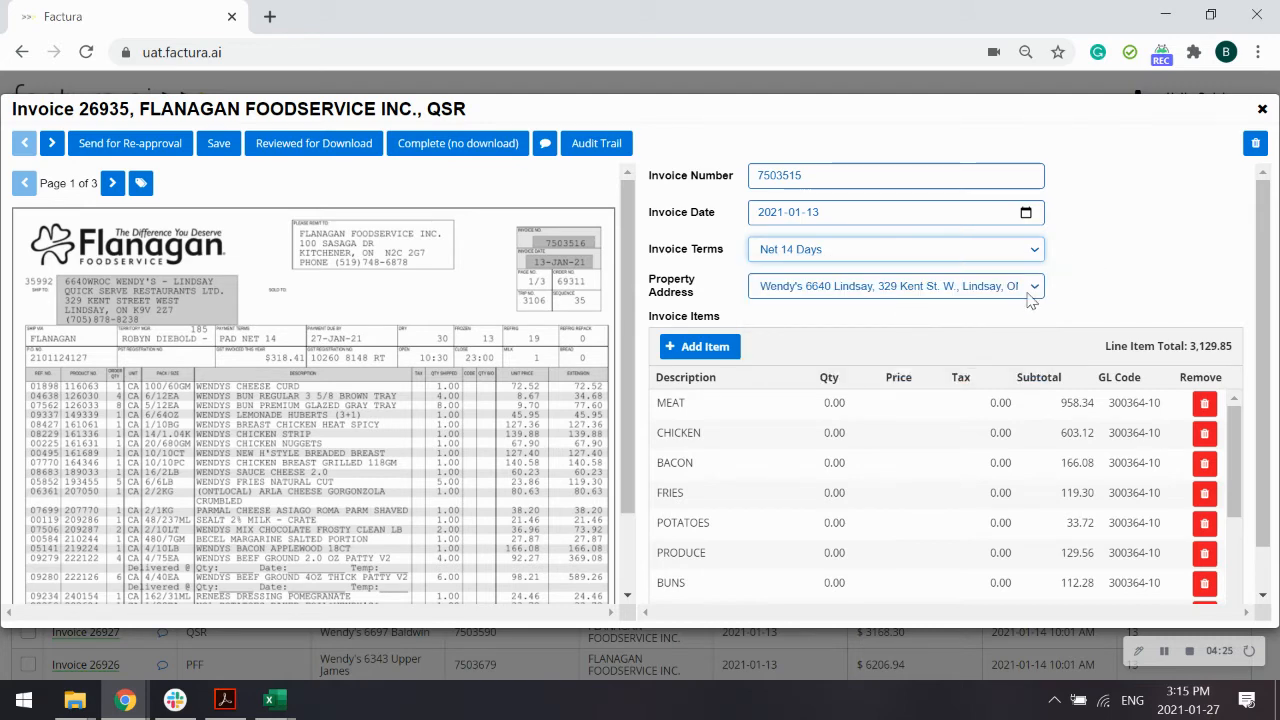
left_click(1036, 298)
left_click(1119, 280)
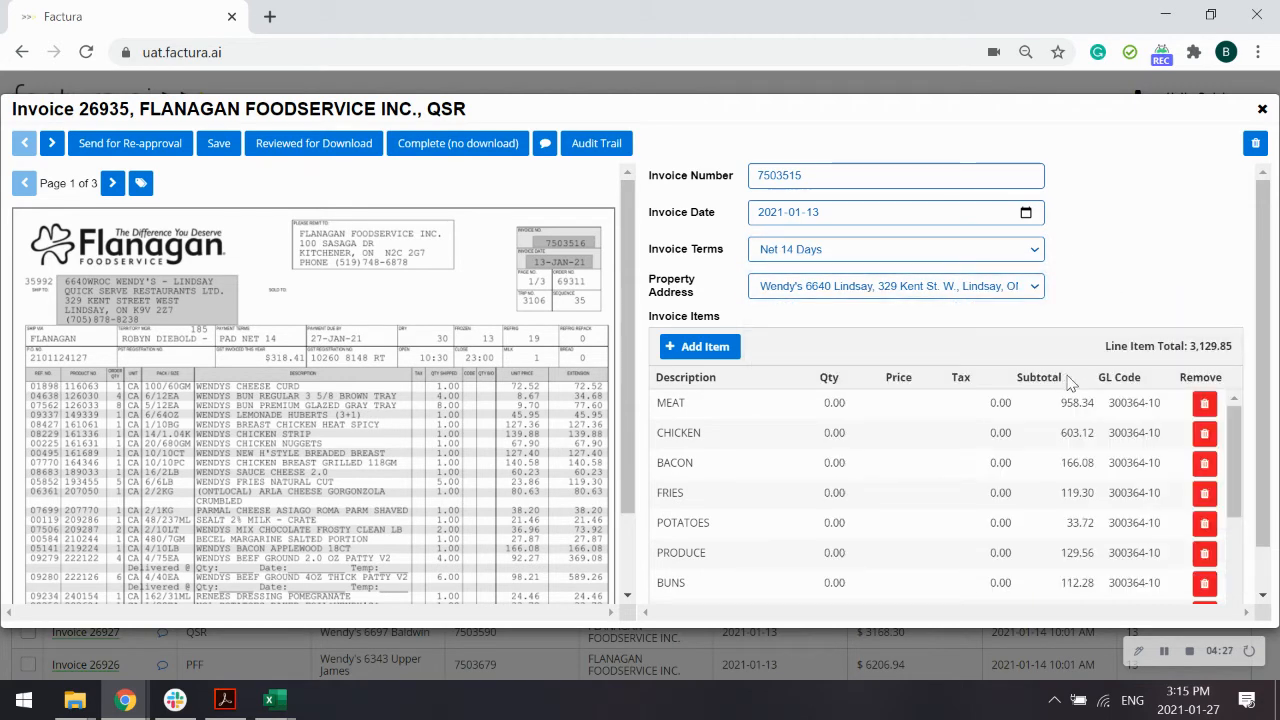
scroll(1063, 430, "down", 1)
scroll(1060, 432, "up", 1)
Set the GL code of the MEAT line item to 300365-10
left_click(1119, 404)
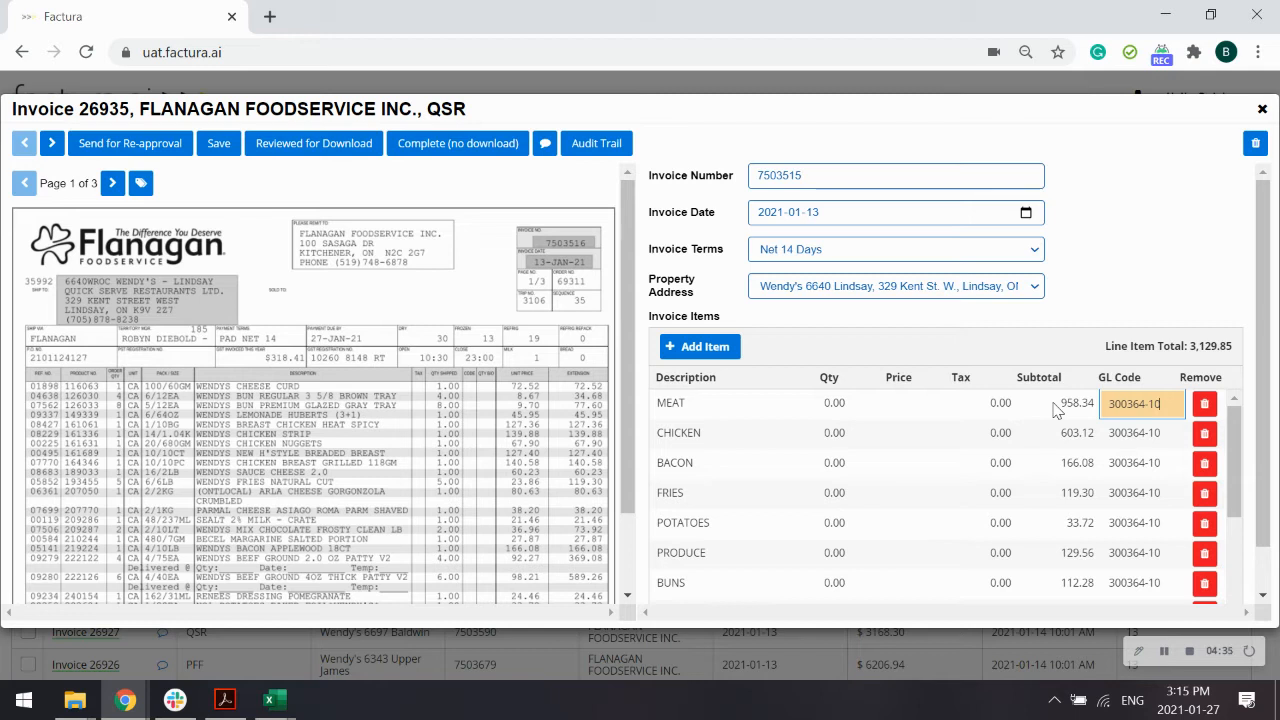
left_click(1062, 404)
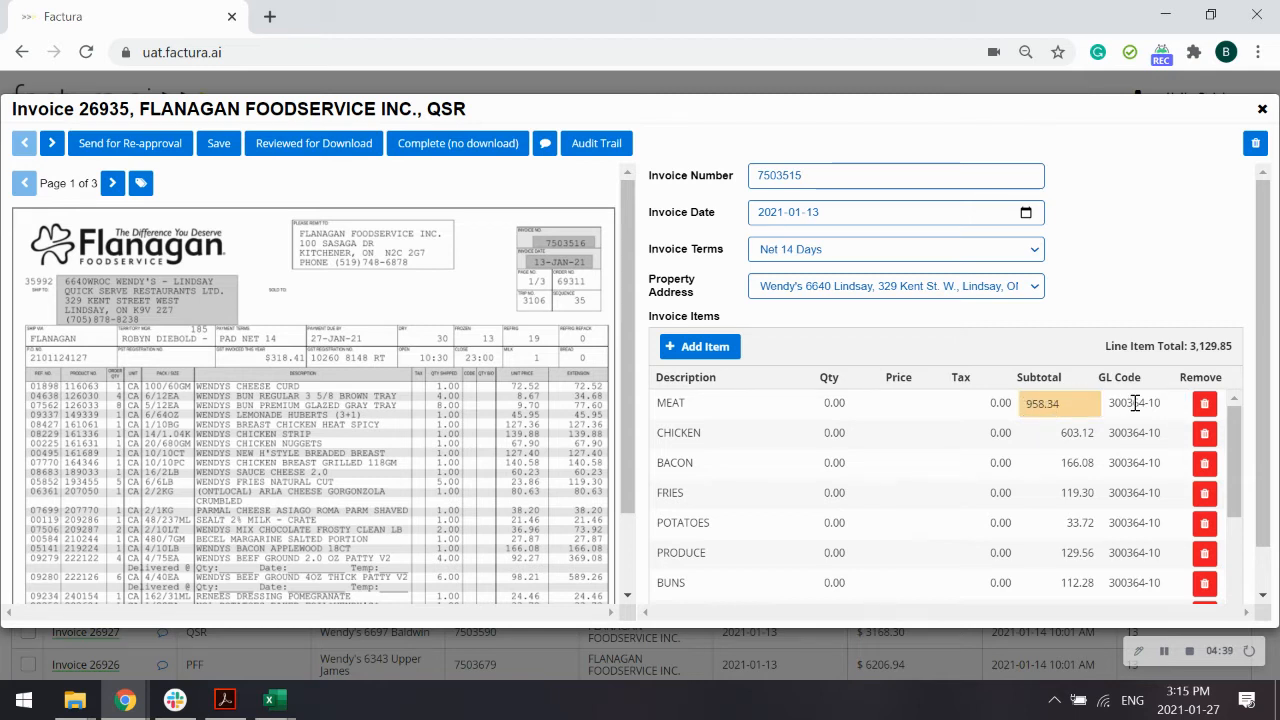
left_click(1135, 403)
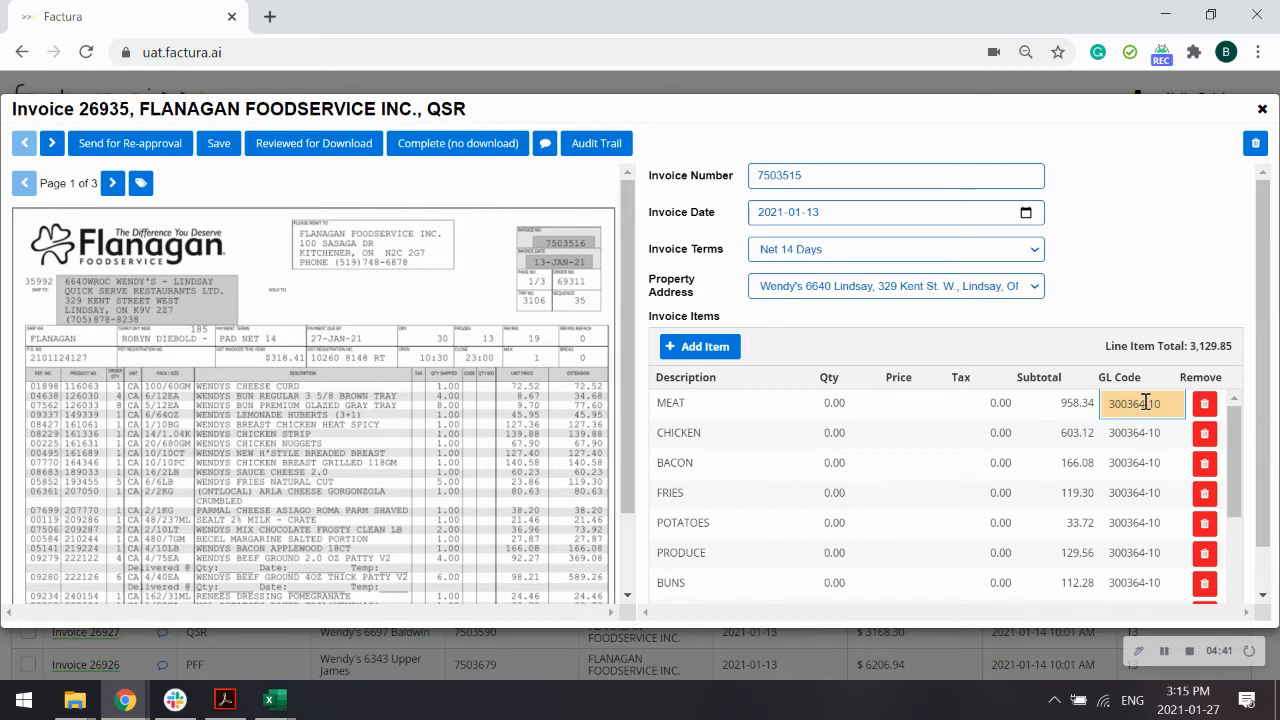
mouse_move(1147, 403)
left_mouse_down()
mouse_move(1104, 414)
mouse_move(1166, 408)
left_mouse_up()
left_click_drag(1143, 406, 1094, 414)
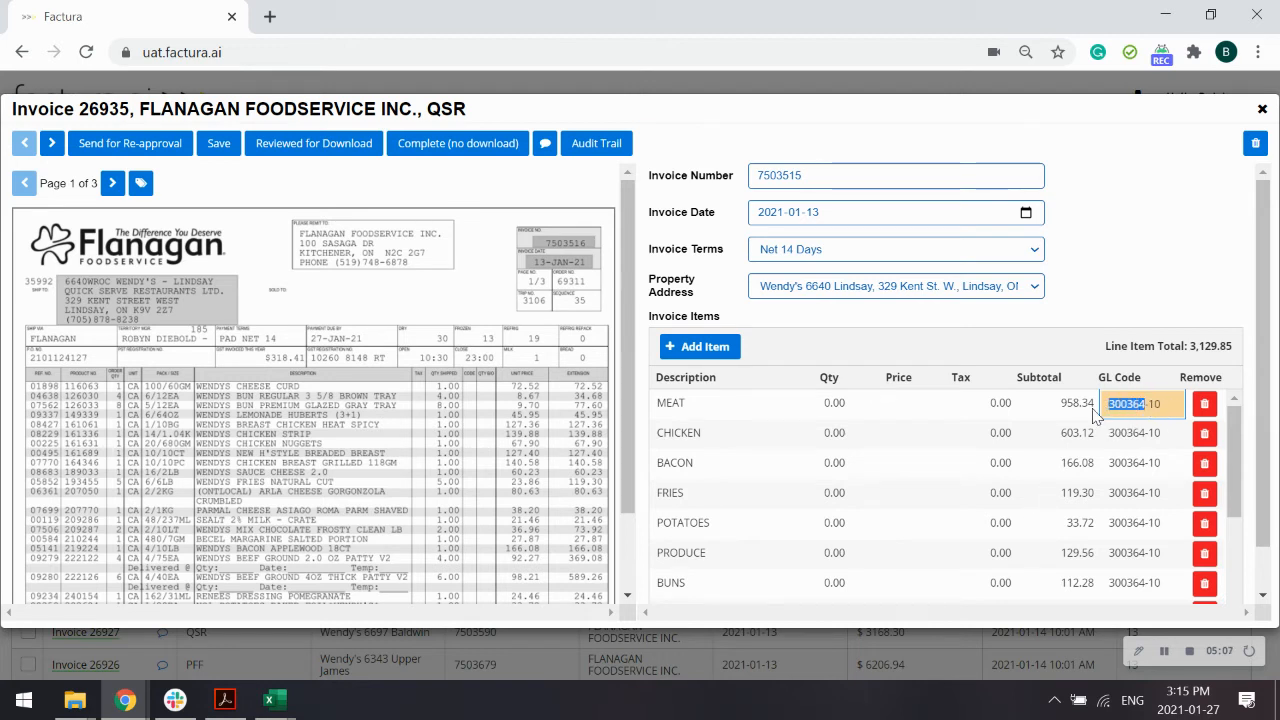
left_click(1139, 407)
left_click(1153, 307)
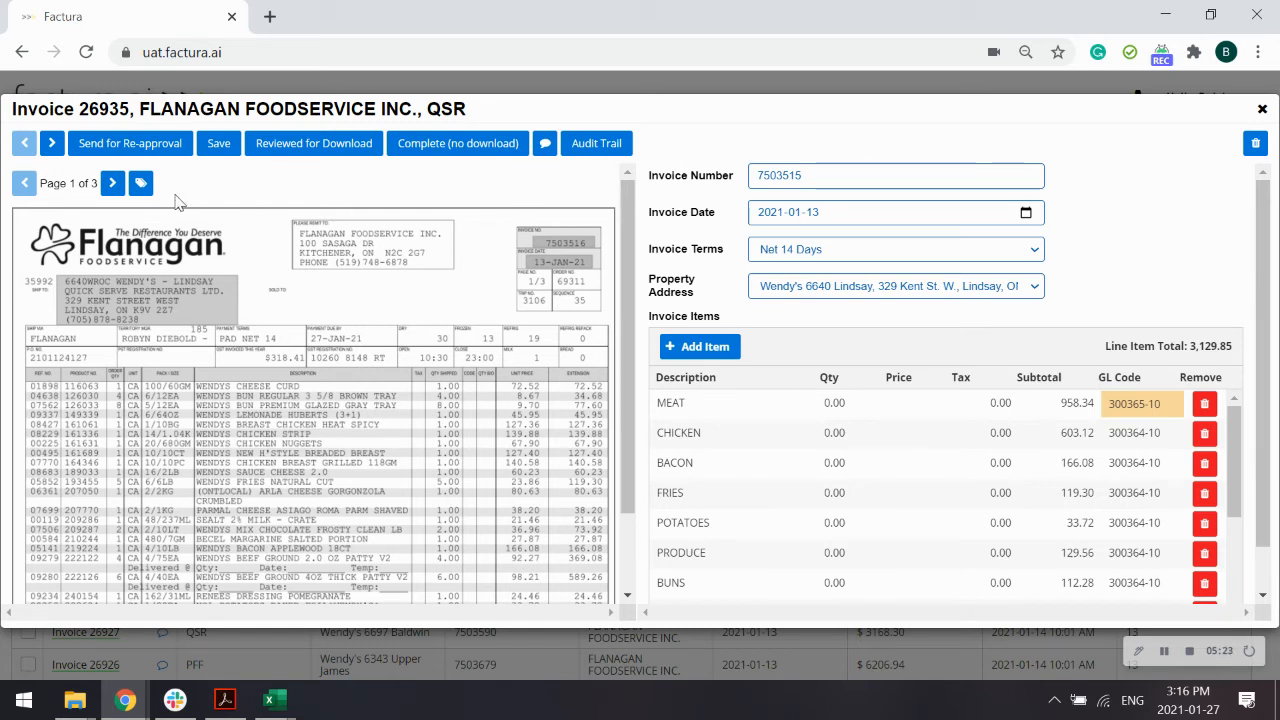
View the third page of the scanned Flanagan invoice, and close Invoice 26935 without saving
left_click(113, 183)
left_click(113, 183)
scroll(251, 335, "down", 3)
scroll(251, 337, "up", 3)
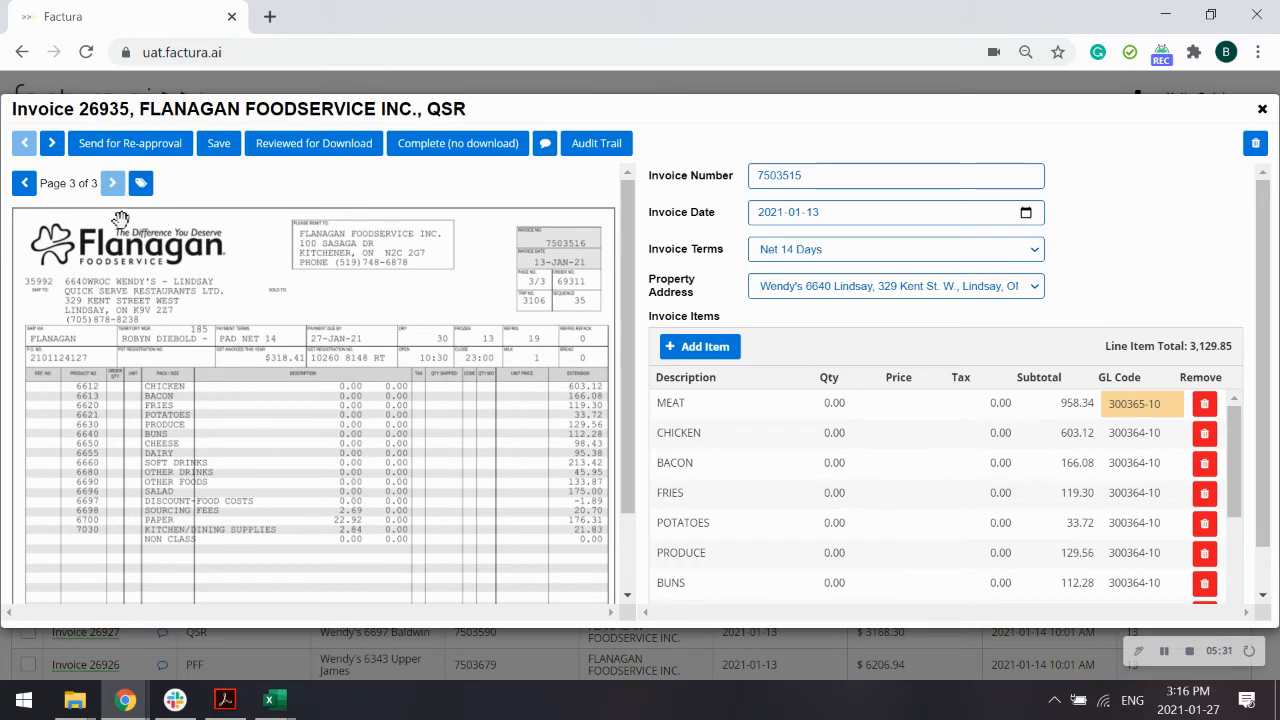
left_click(1262, 109)
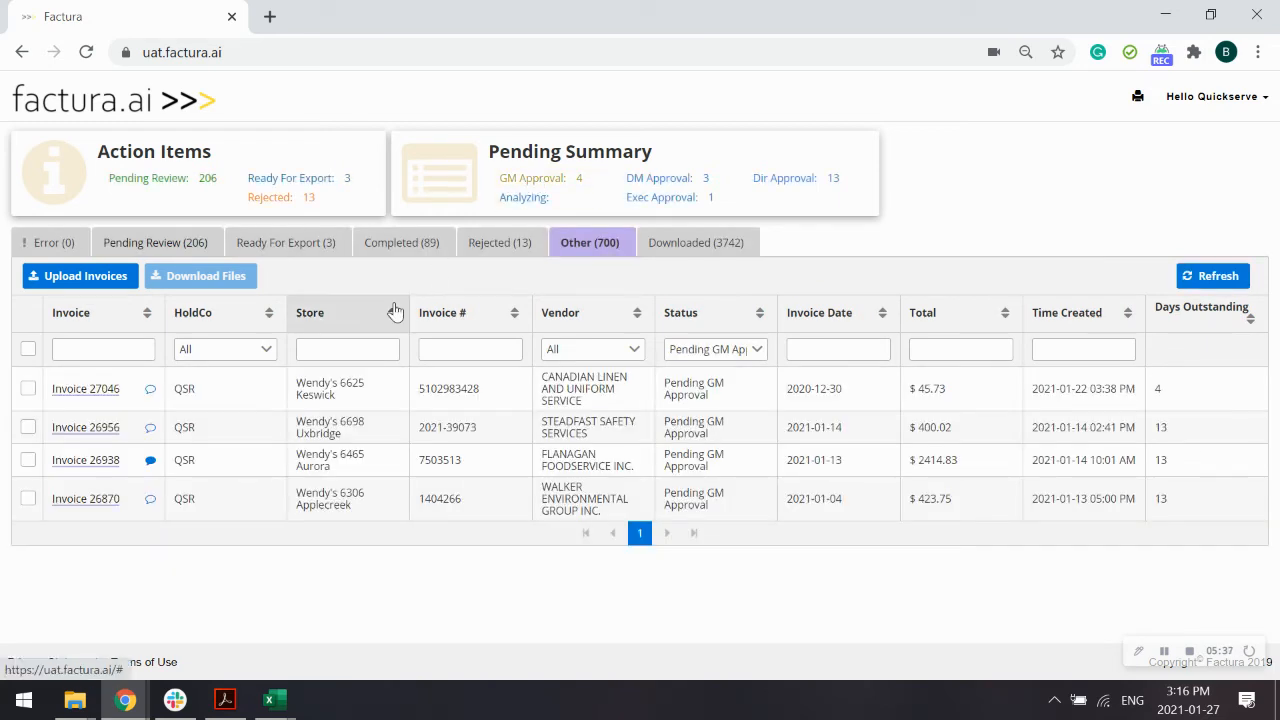
Open Invoice 27046 from the invoices pending GM approval, toggle the field labels on its scan on and off, and close it
left_click(100, 389)
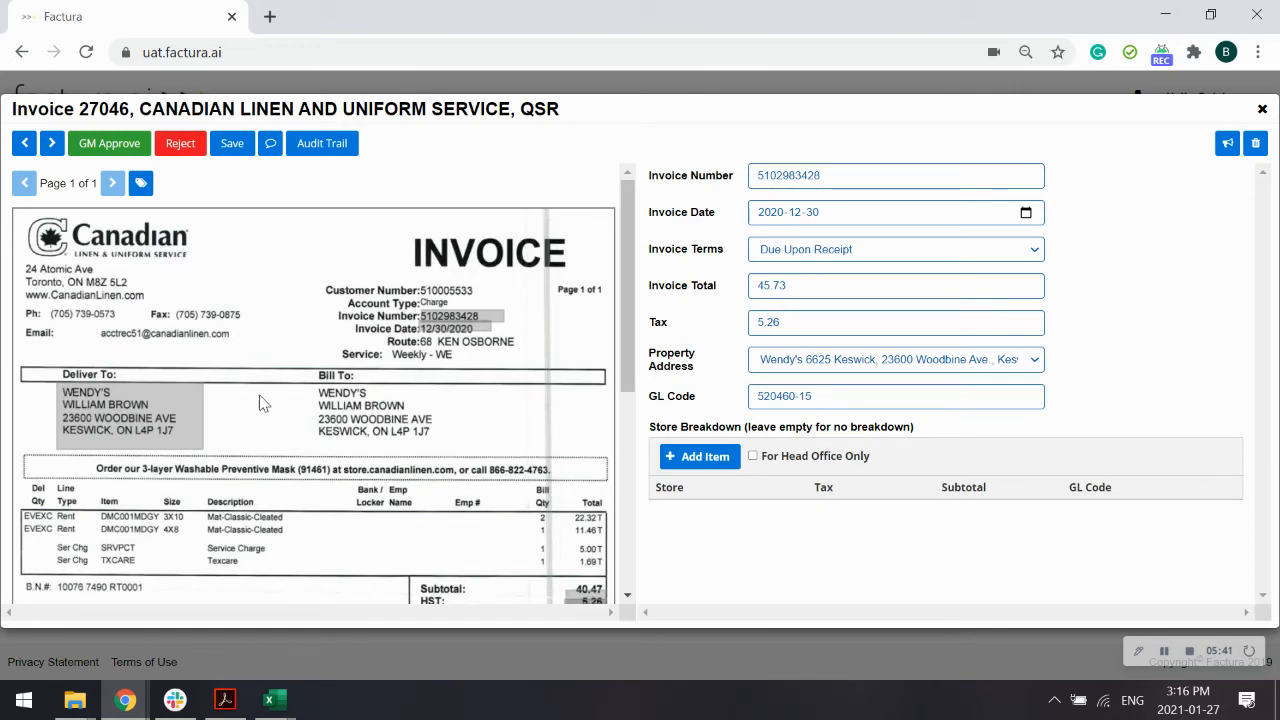
left_click(141, 184)
left_click(141, 184)
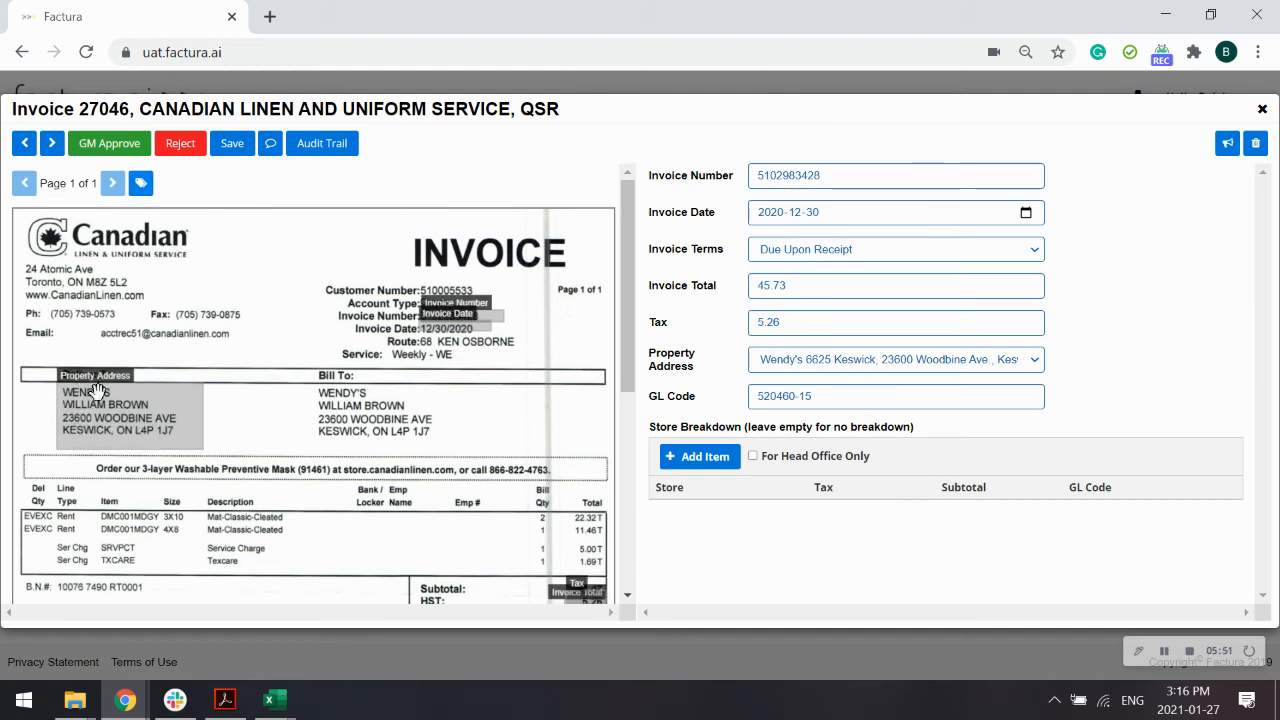
left_click(141, 186)
left_click(142, 190)
left_click(141, 185)
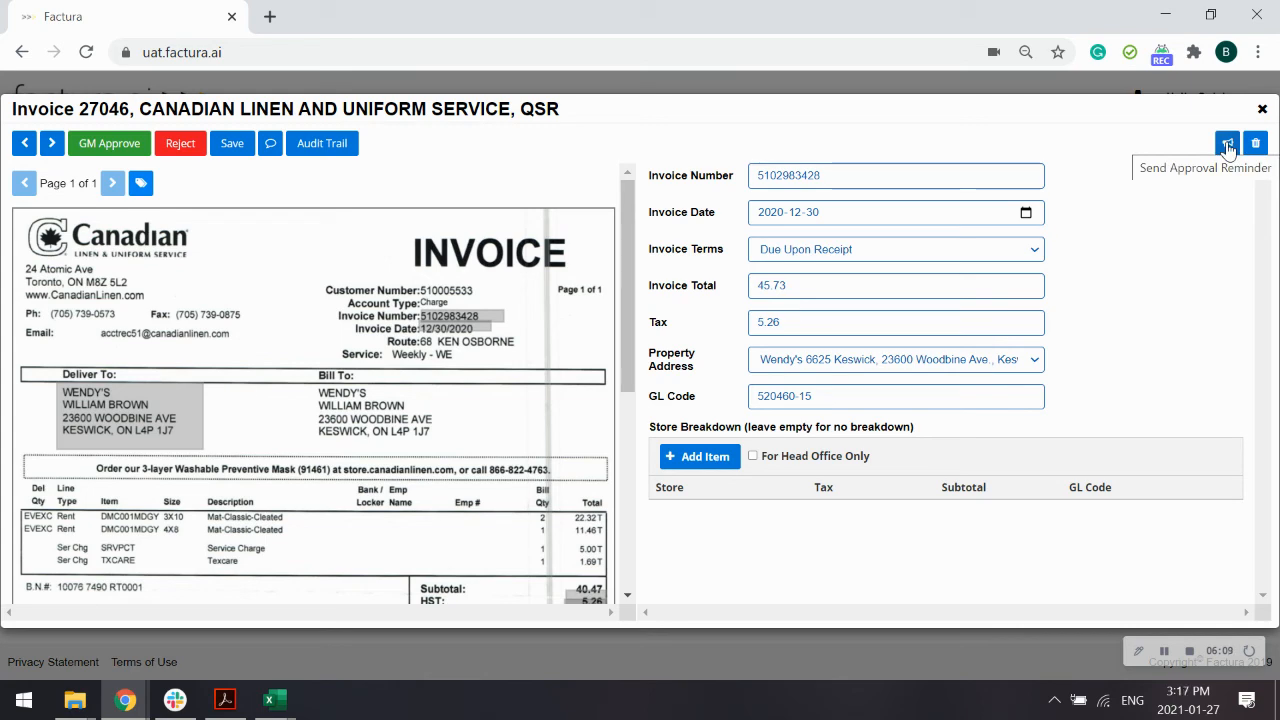
left_click(1262, 108)
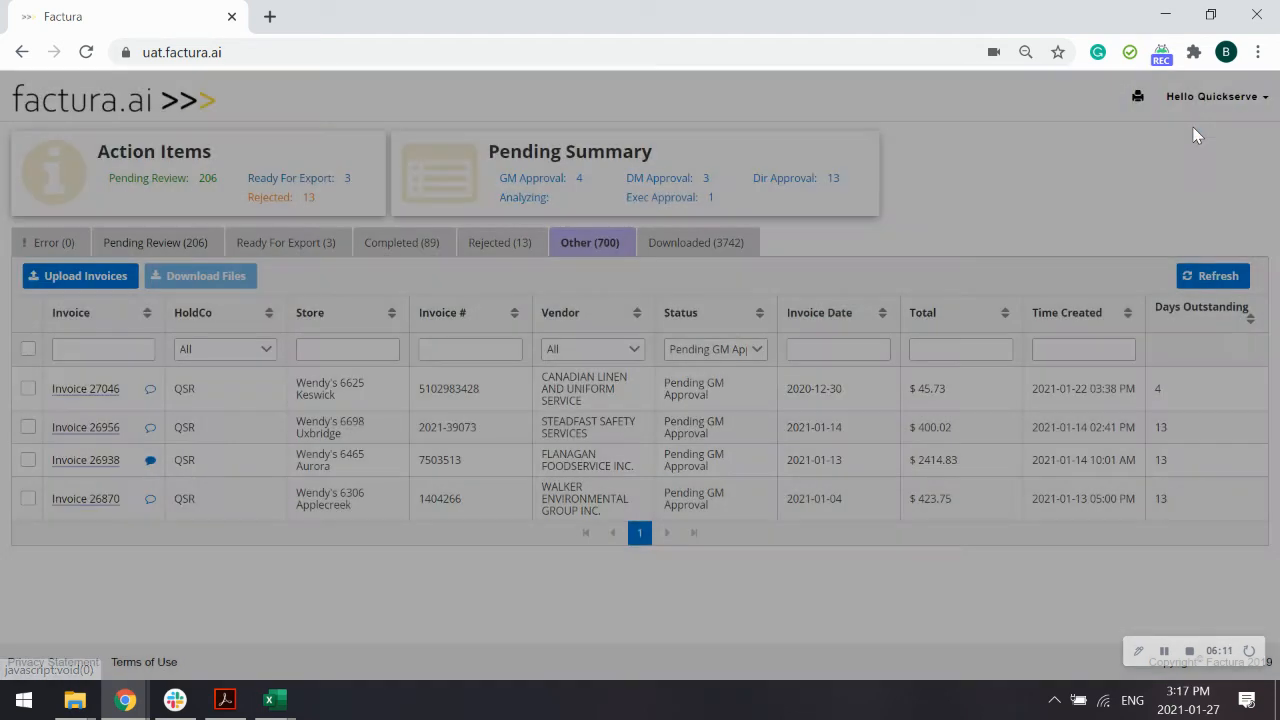
List the invoices pending review and filter them by the vendor ENBRIDGE (ID: 540)
left_click(168, 186)
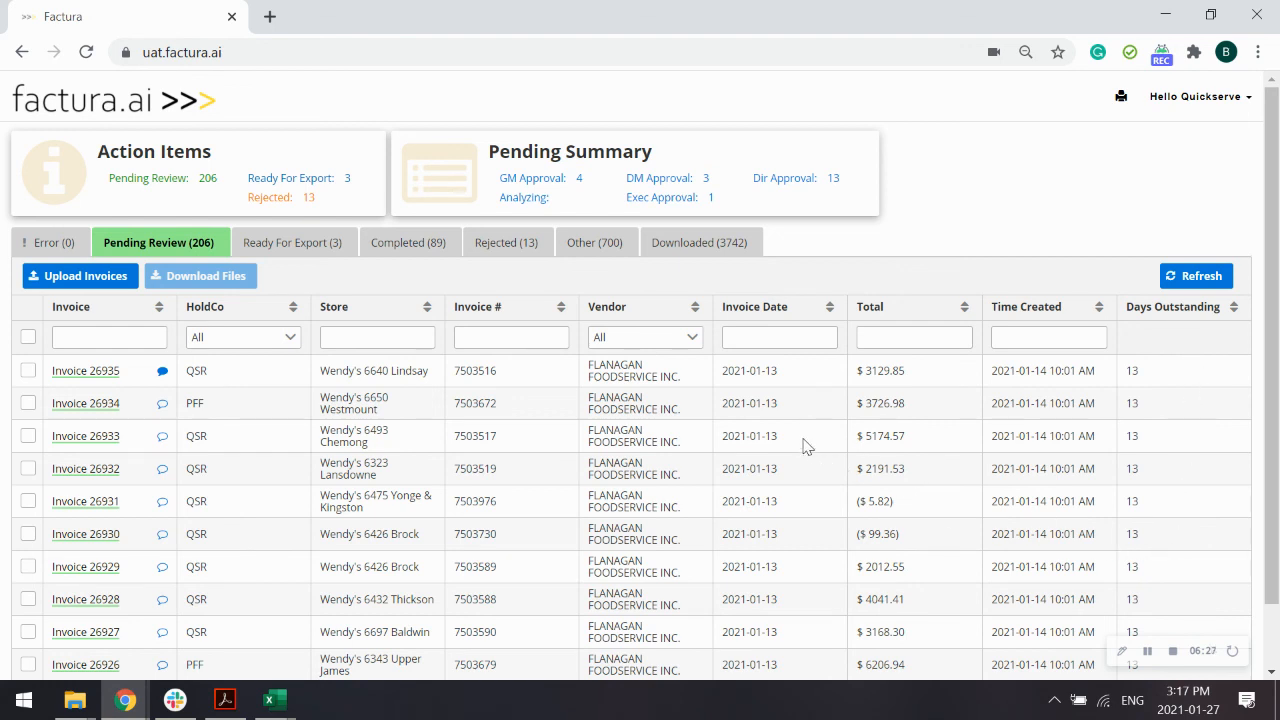
left_click(790, 337)
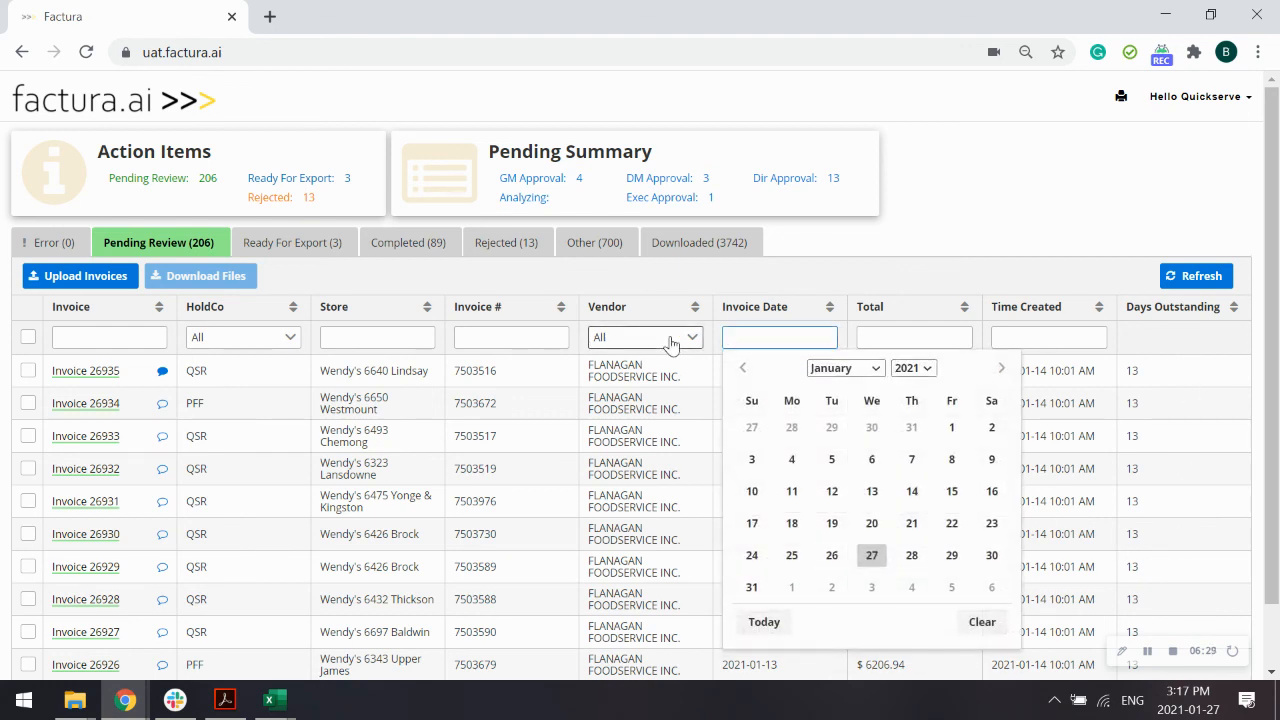
left_click(668, 337)
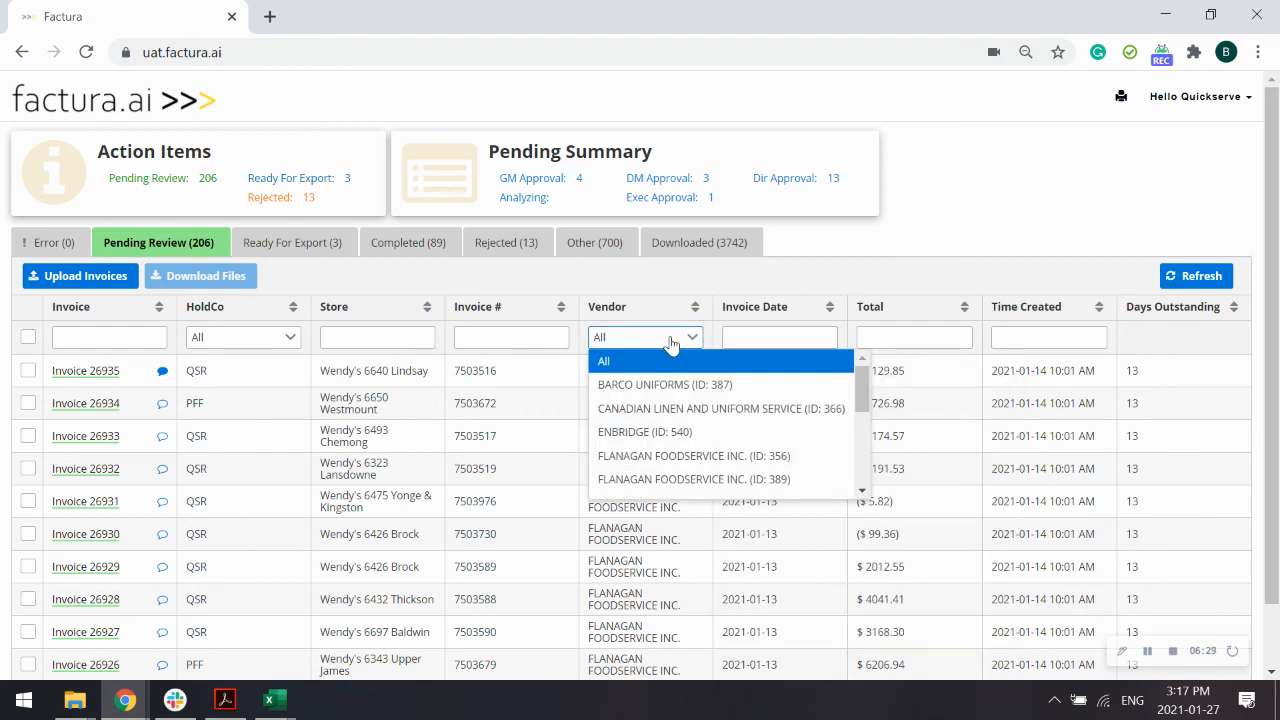
left_click(685, 432)
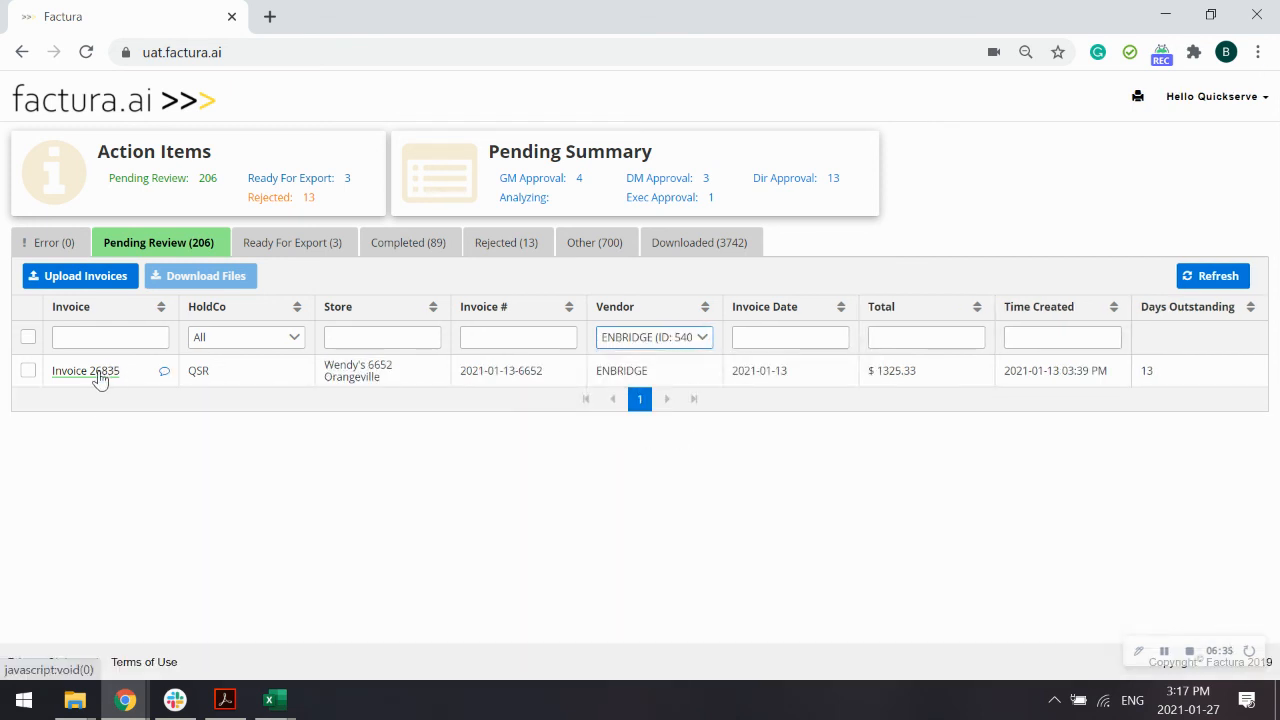
Reset the vendor filter to All and filter the pending review invoices by the HoldCo QSR
left_click(622, 340)
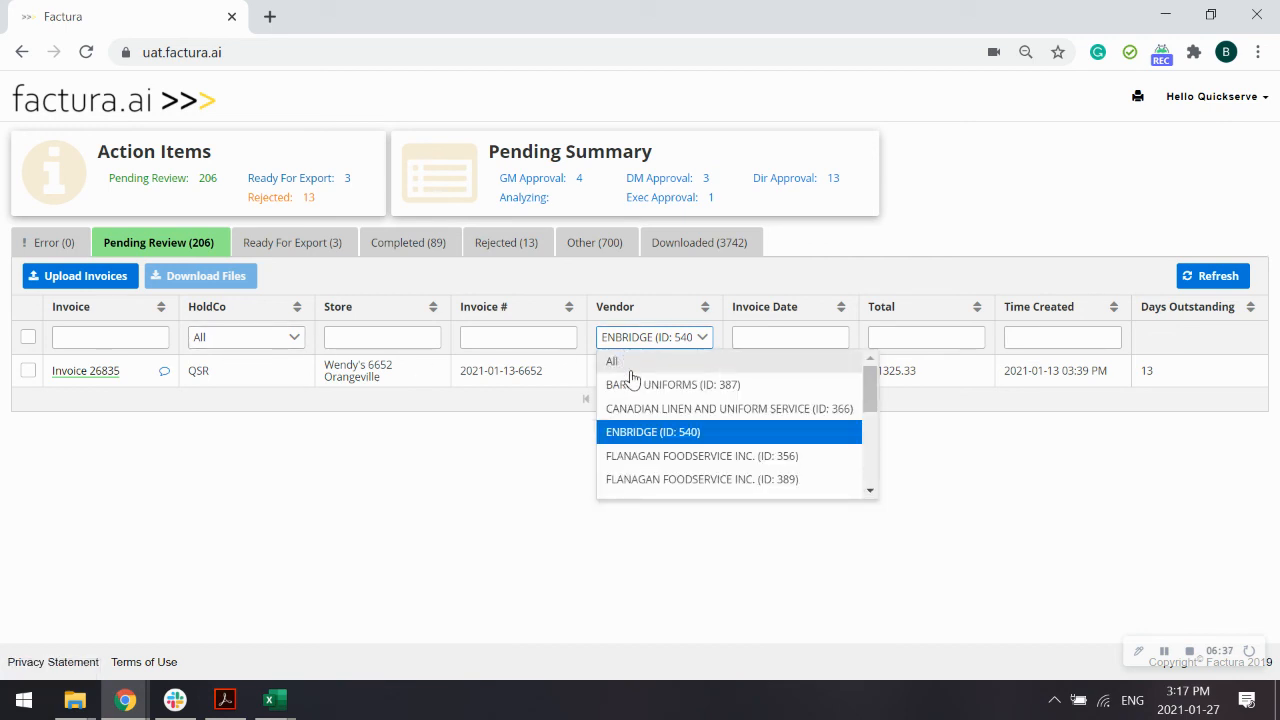
left_click(633, 363)
left_click(266, 340)
left_click(260, 386)
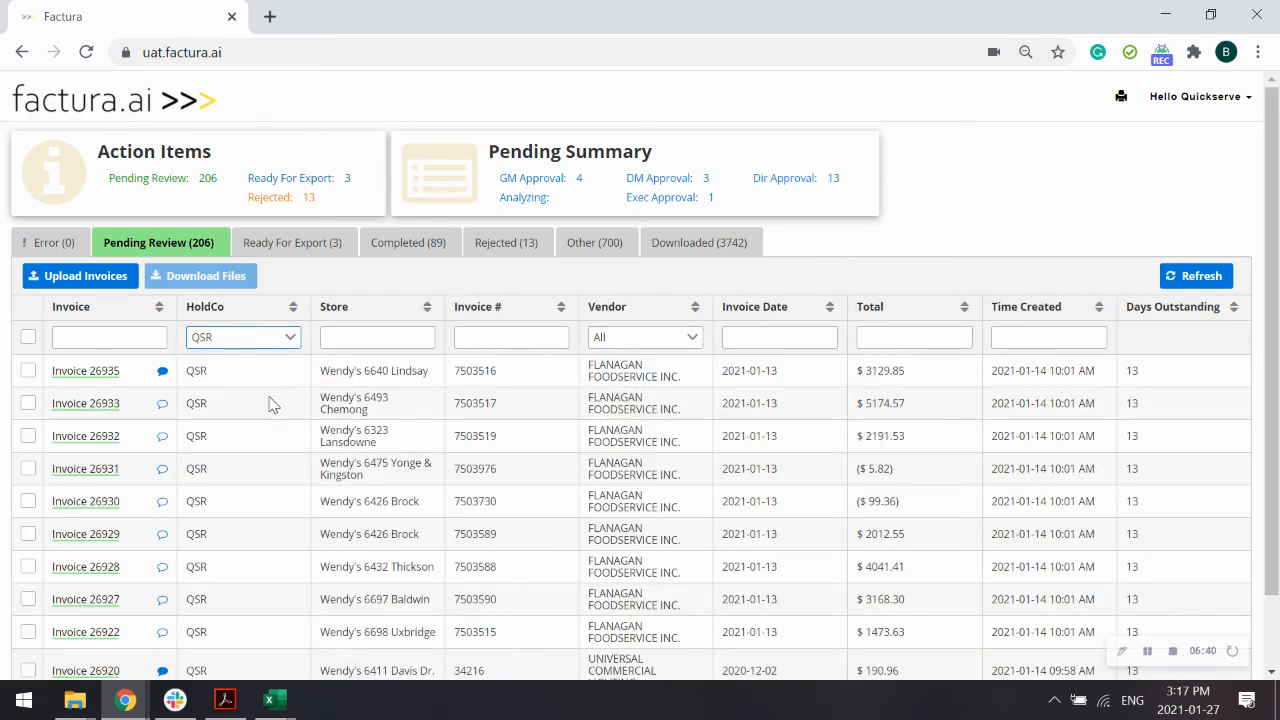
left_click(266, 342)
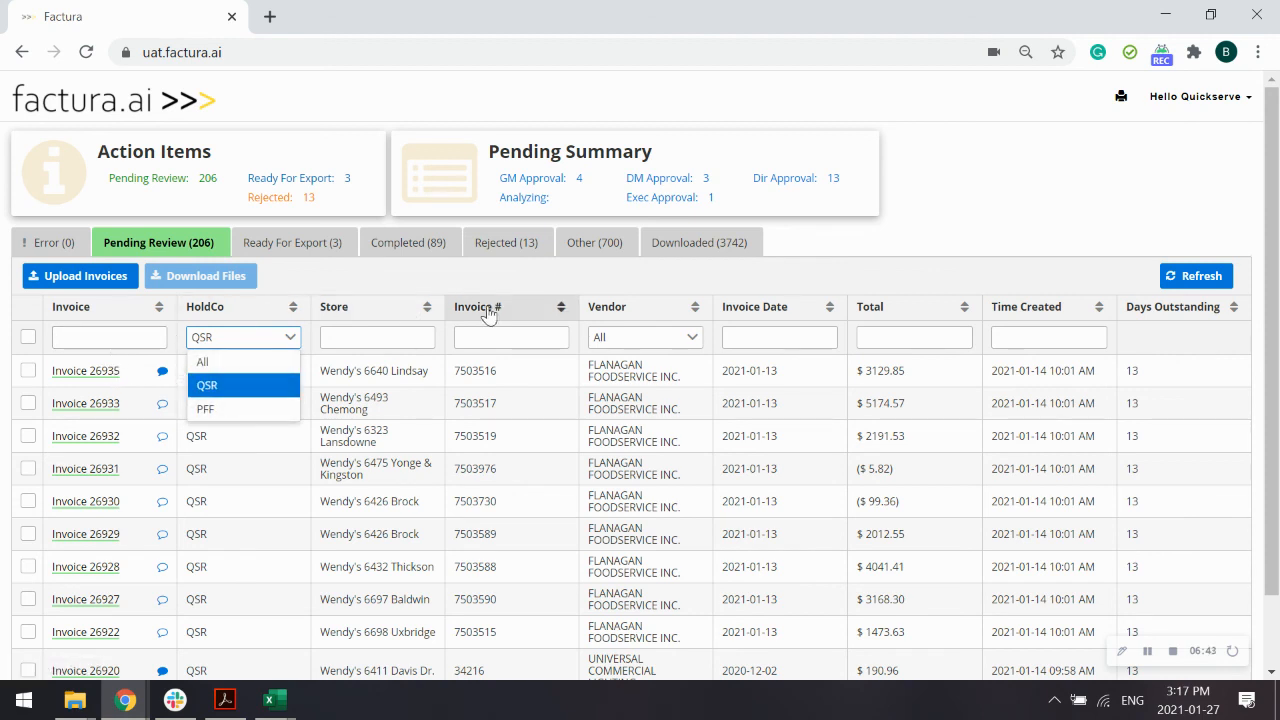